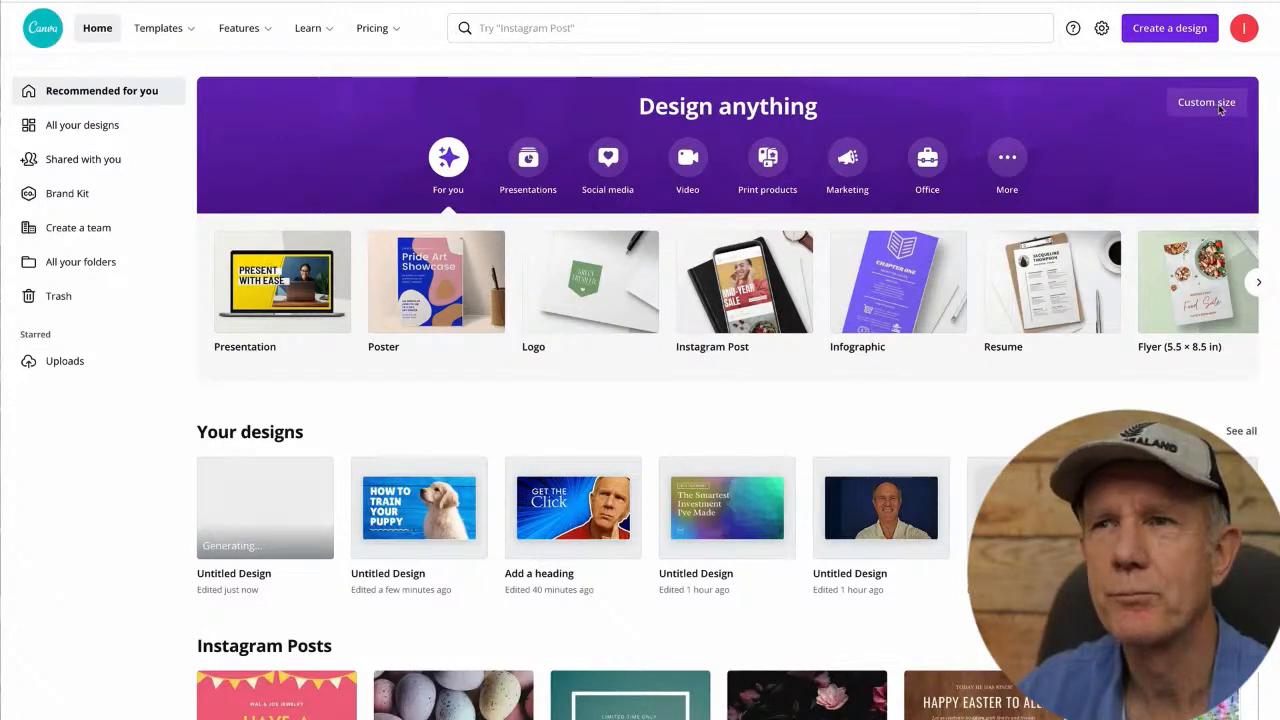
Create a new YouTube Thumbnail design and fill its page with the free dark blue gradient background.
{"action": "left_click", "coordinate": [1176, 32]}
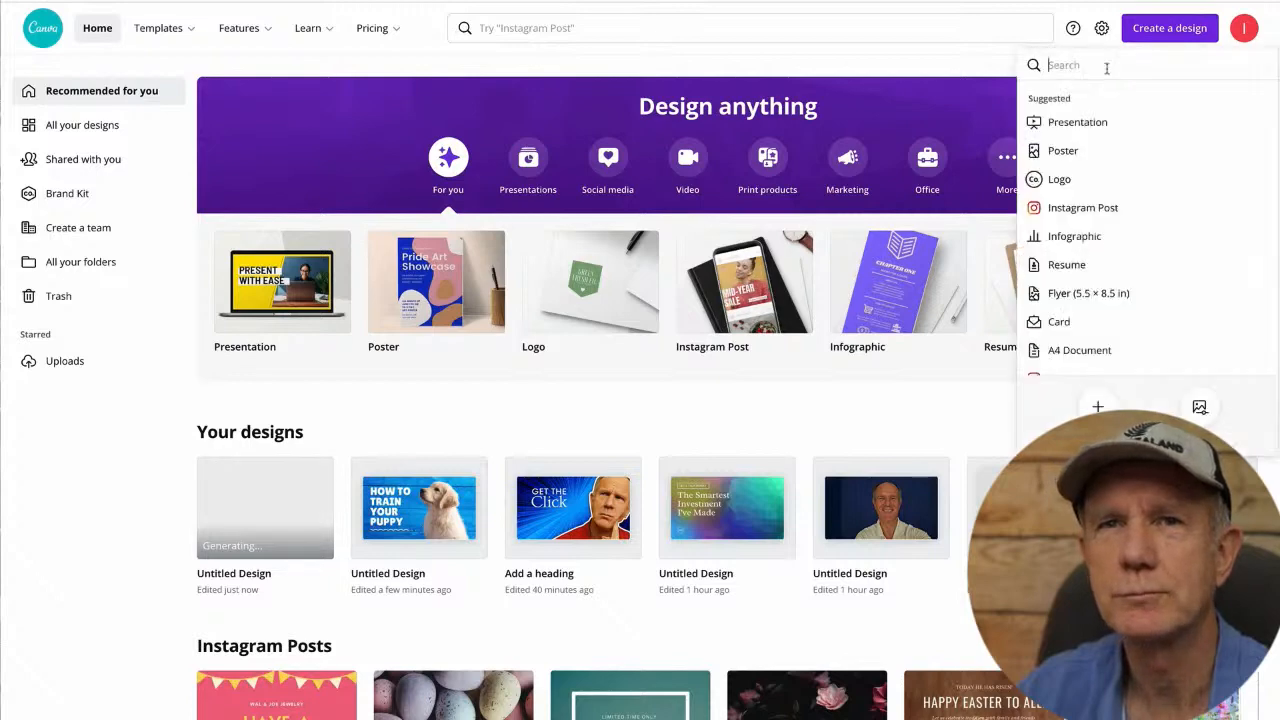
{"action": "type", "text": "y"}
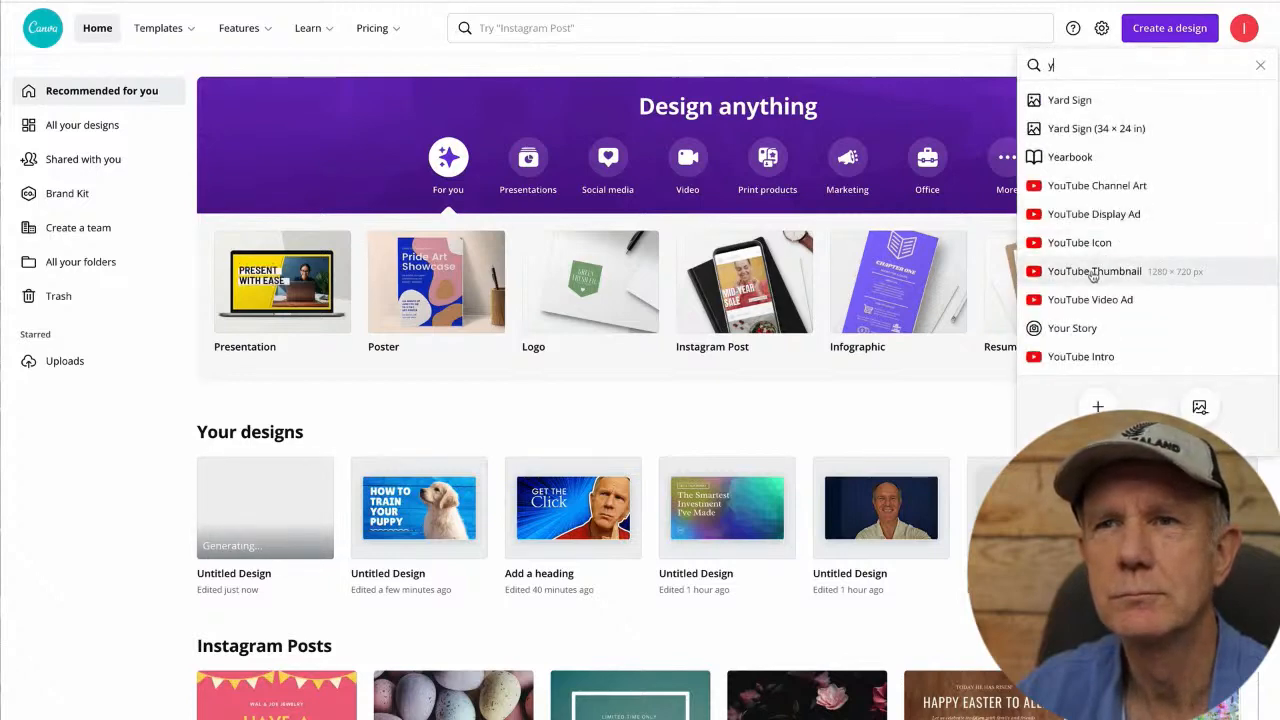
{"action": "left_click", "coordinate": [1088, 271]}
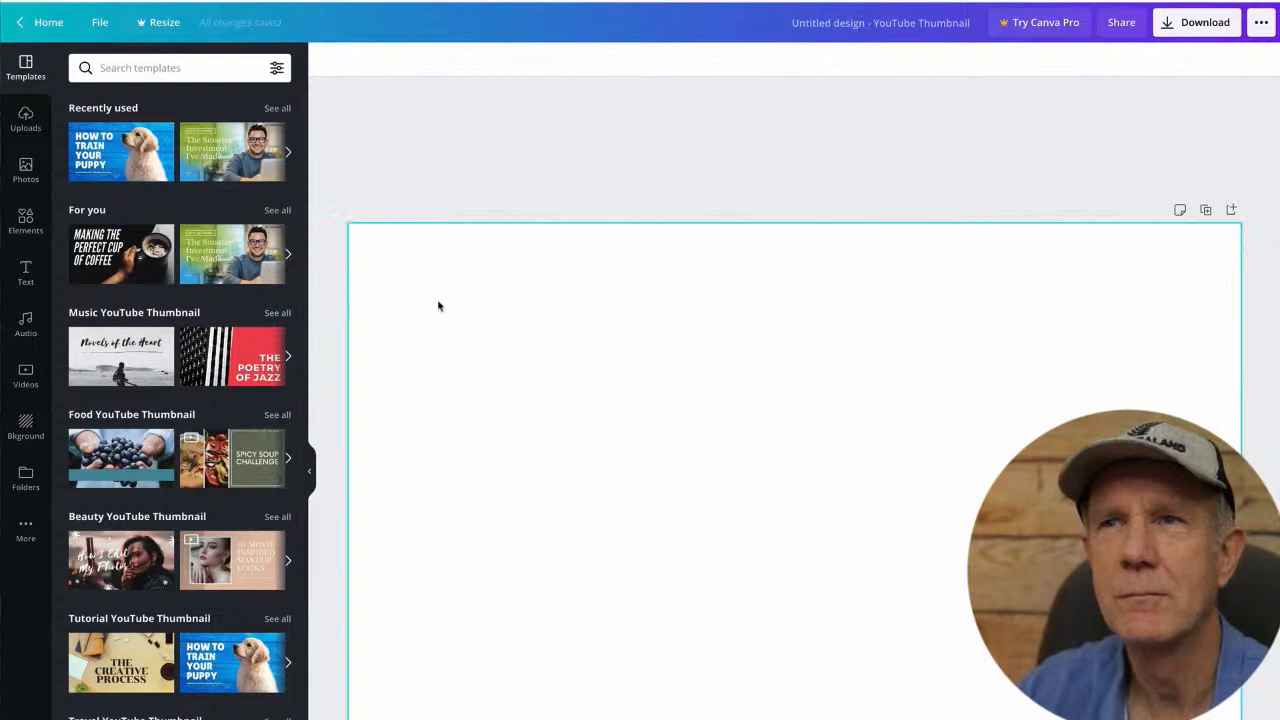
{"action": "left_click", "coordinate": [25, 428]}
{"action": "left_click", "coordinate": [266, 598]}
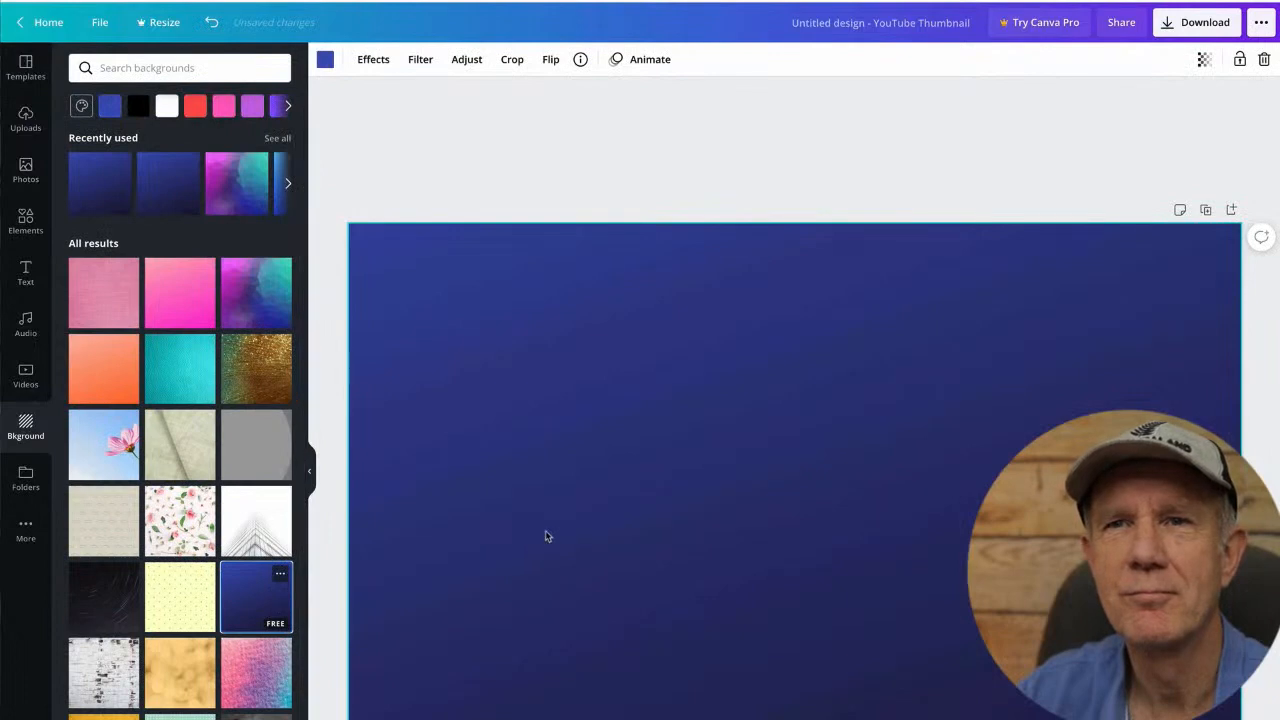
Look over the image effects for the background, including Background Remover and Duotone, dismissing the Canva Pro offer.
{"action": "left_click", "coordinate": [369, 62]}
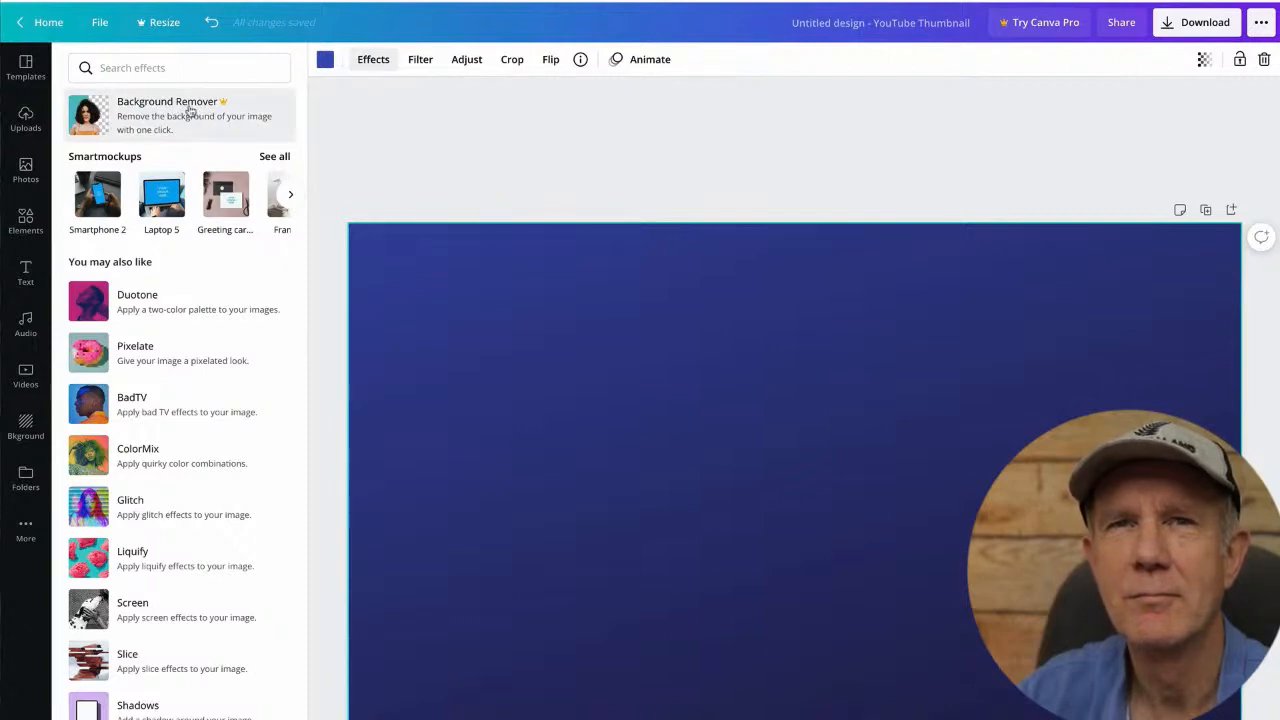
{"action": "left_click", "coordinate": [189, 110]}
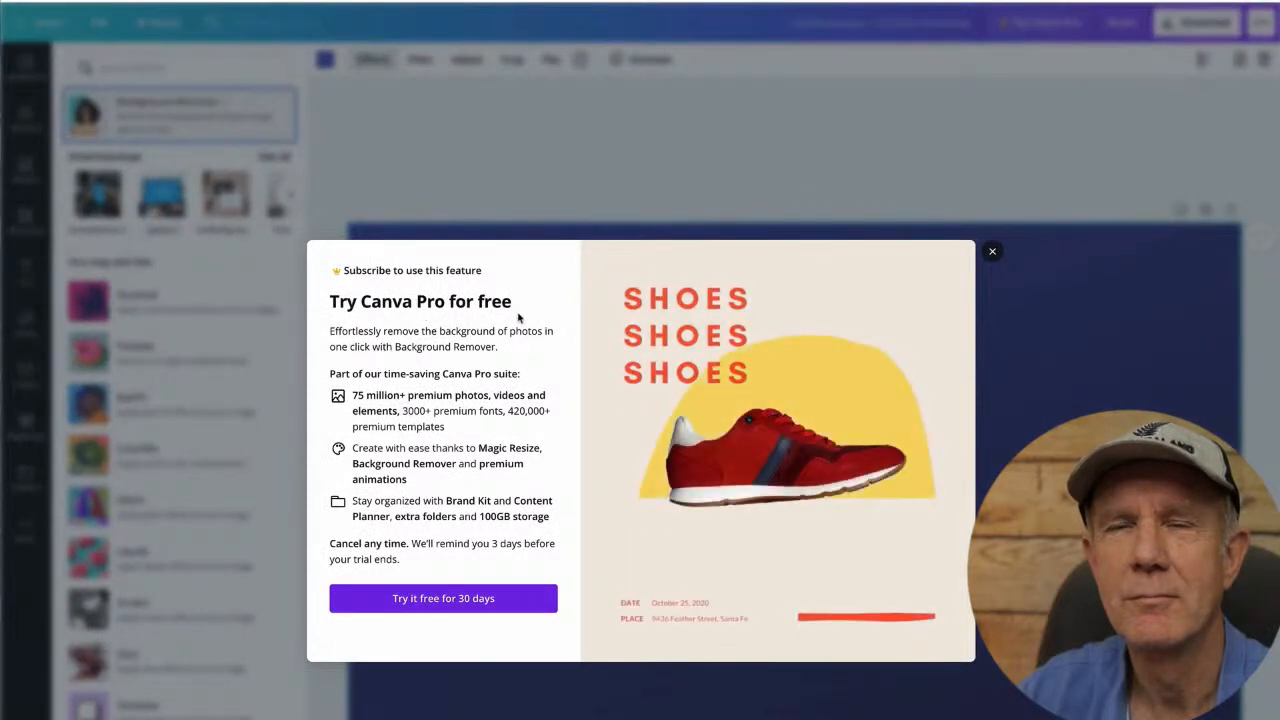
{"action": "left_click", "coordinate": [992, 251]}
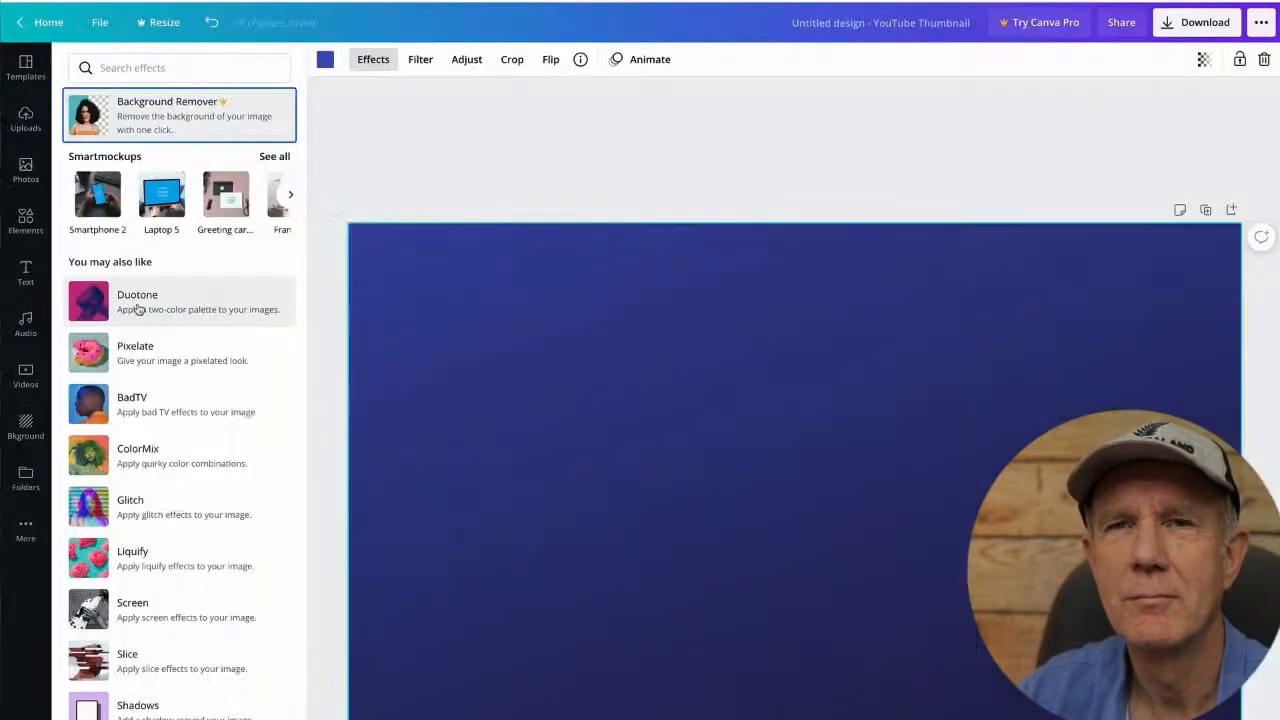
{"action": "left_click", "coordinate": [141, 310]}
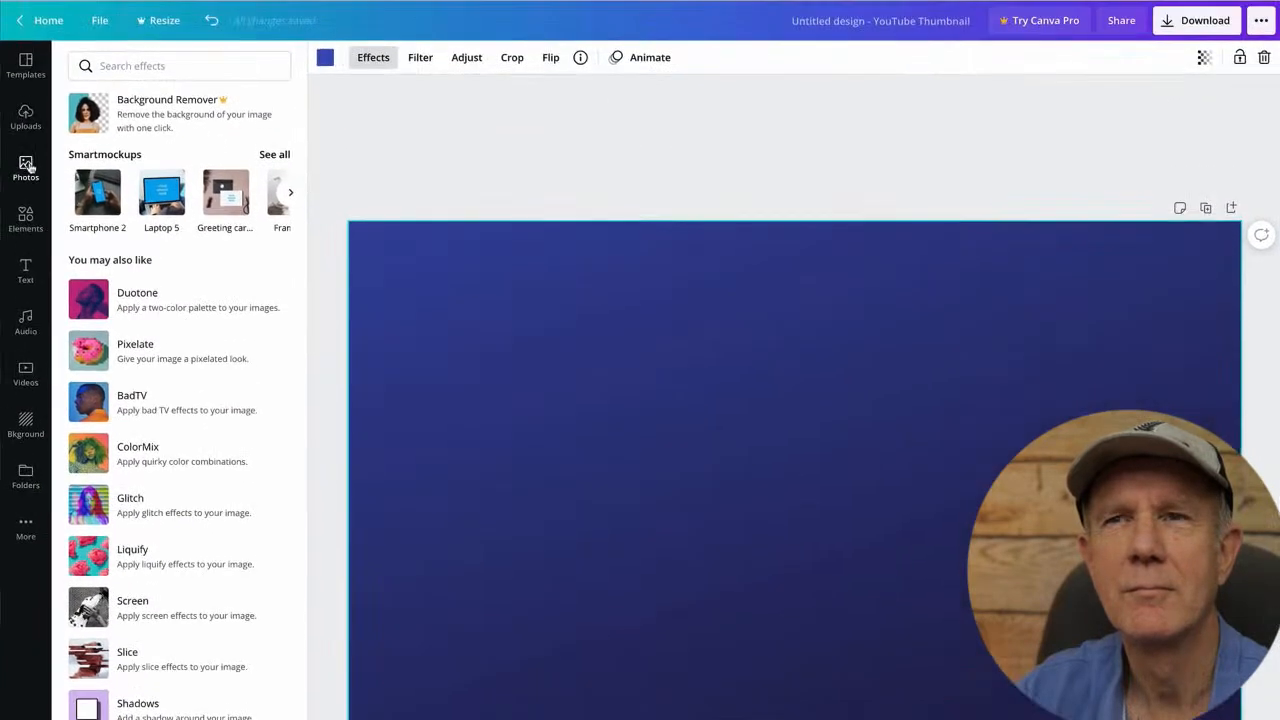
Browse the photo library for background images and narrow the results to blue backgrounds.
{"action": "left_click", "coordinate": [27, 170]}
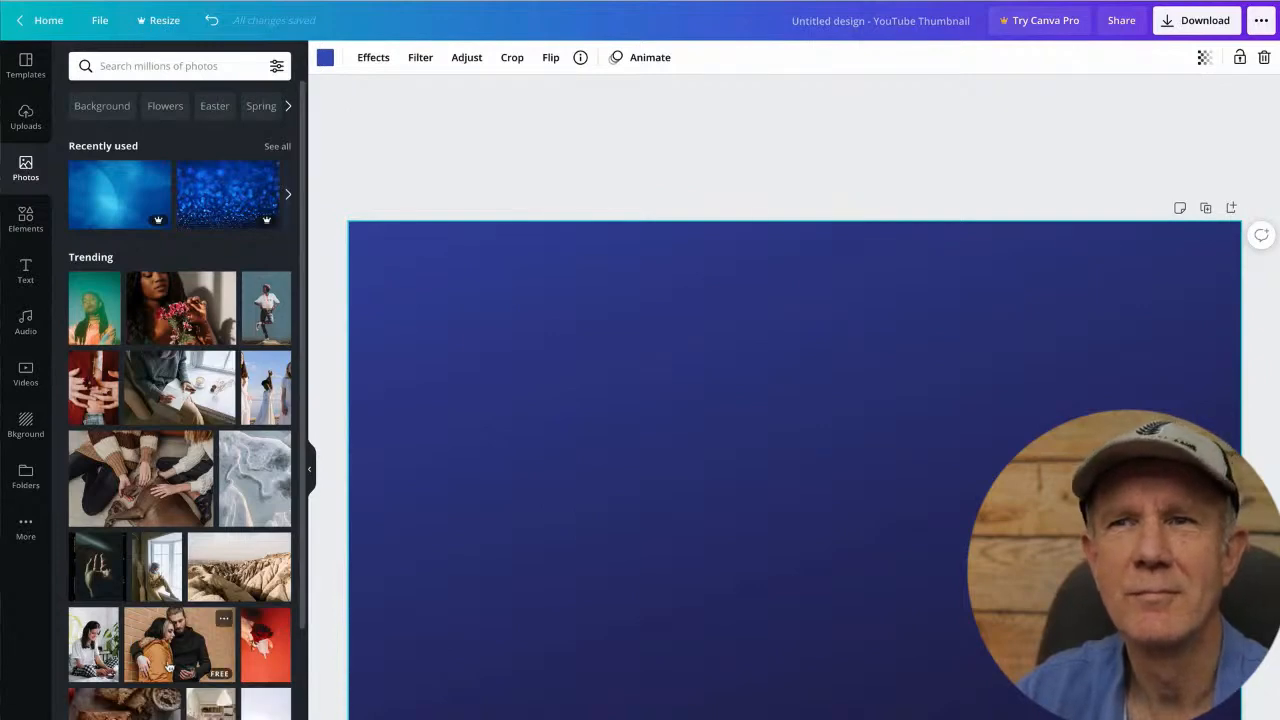
{"action": "scroll", "coordinate": [169, 667], "scroll_direction": "down", "scroll_amount": 1}
{"action": "left_click", "coordinate": [100, 99]}
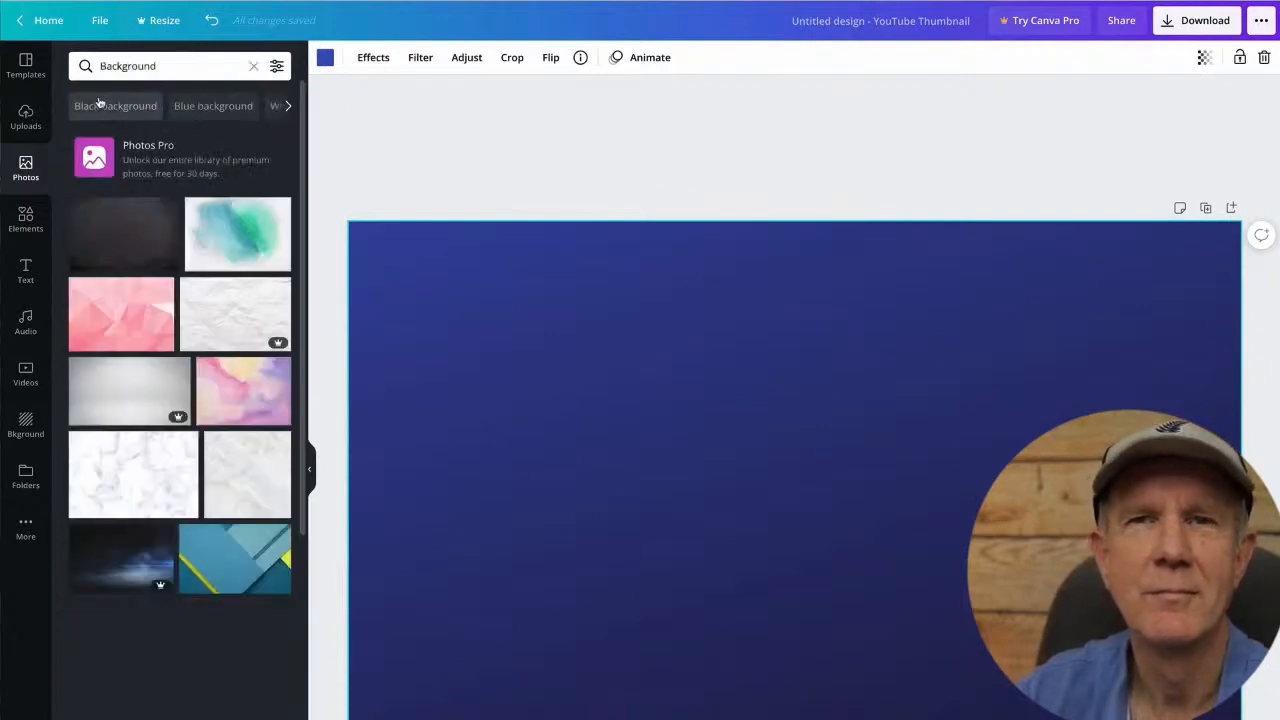
{"action": "left_click", "coordinate": [218, 108]}
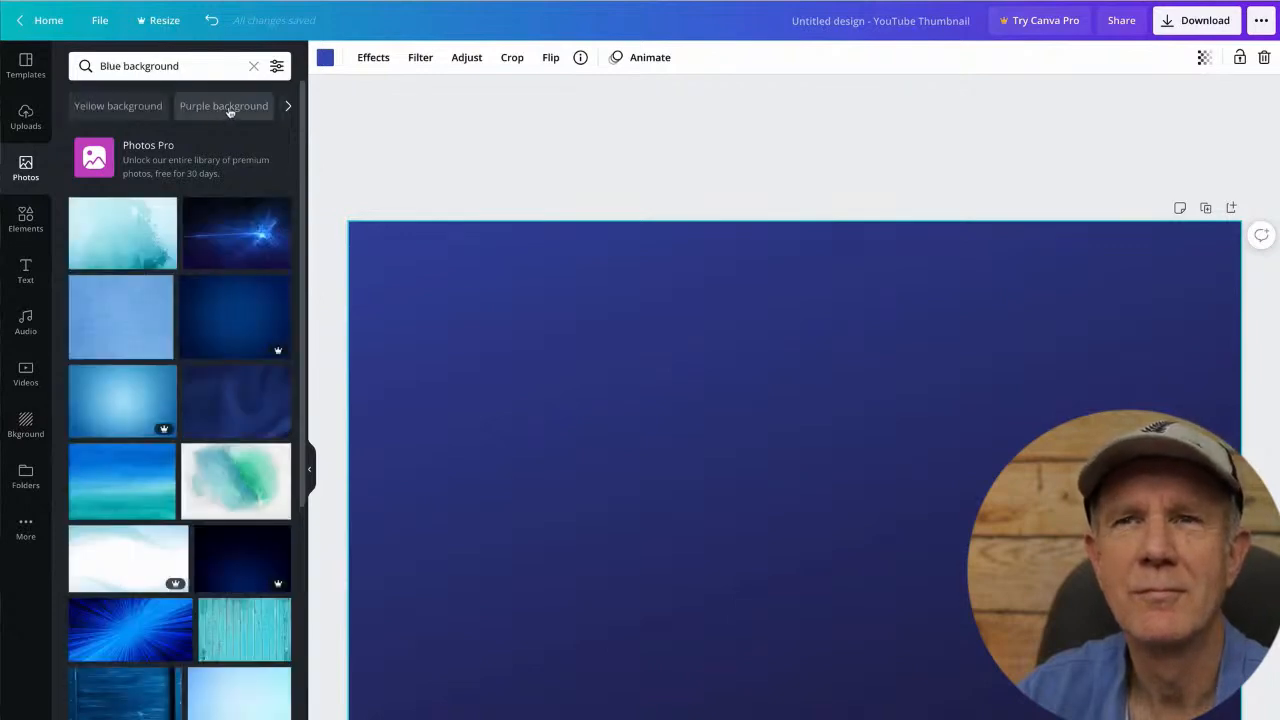
Browse the graphic elements by the Shapes, Arrow, Gradient, Instagram and Youtube categories.
{"action": "left_click", "coordinate": [25, 220]}
{"action": "left_click", "coordinate": [80, 104]}
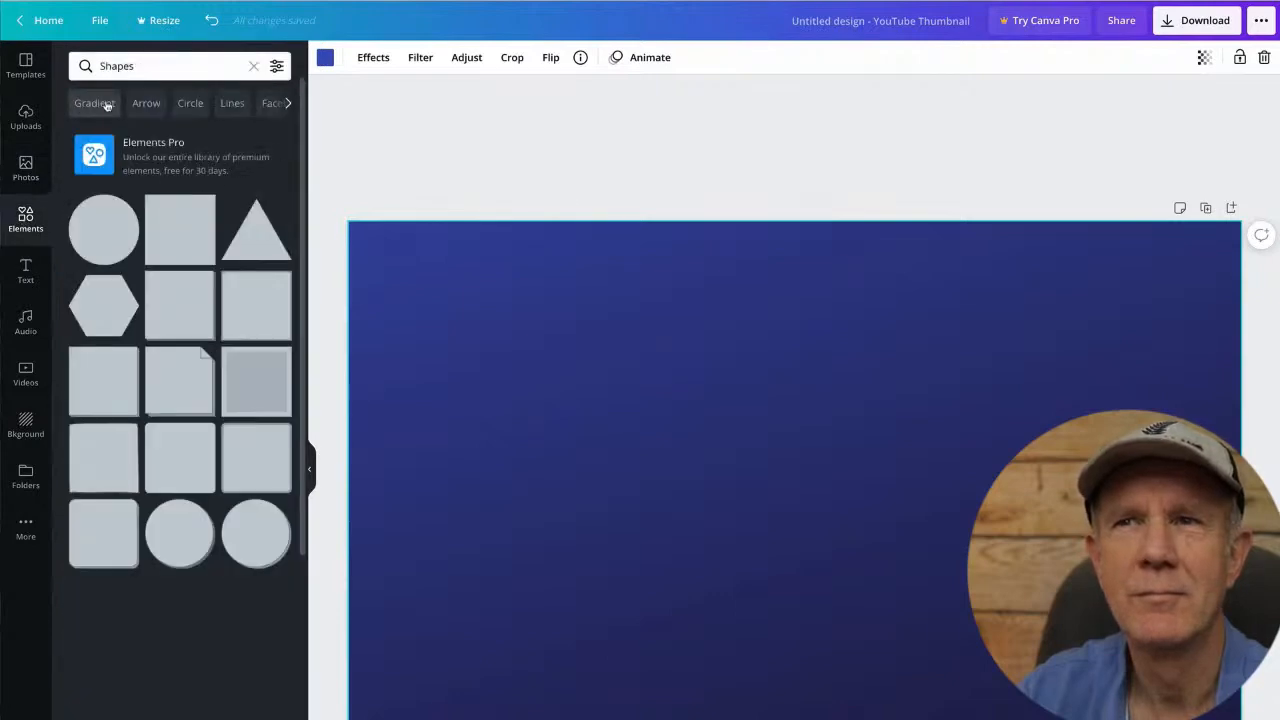
{"action": "left_click", "coordinate": [144, 104]}
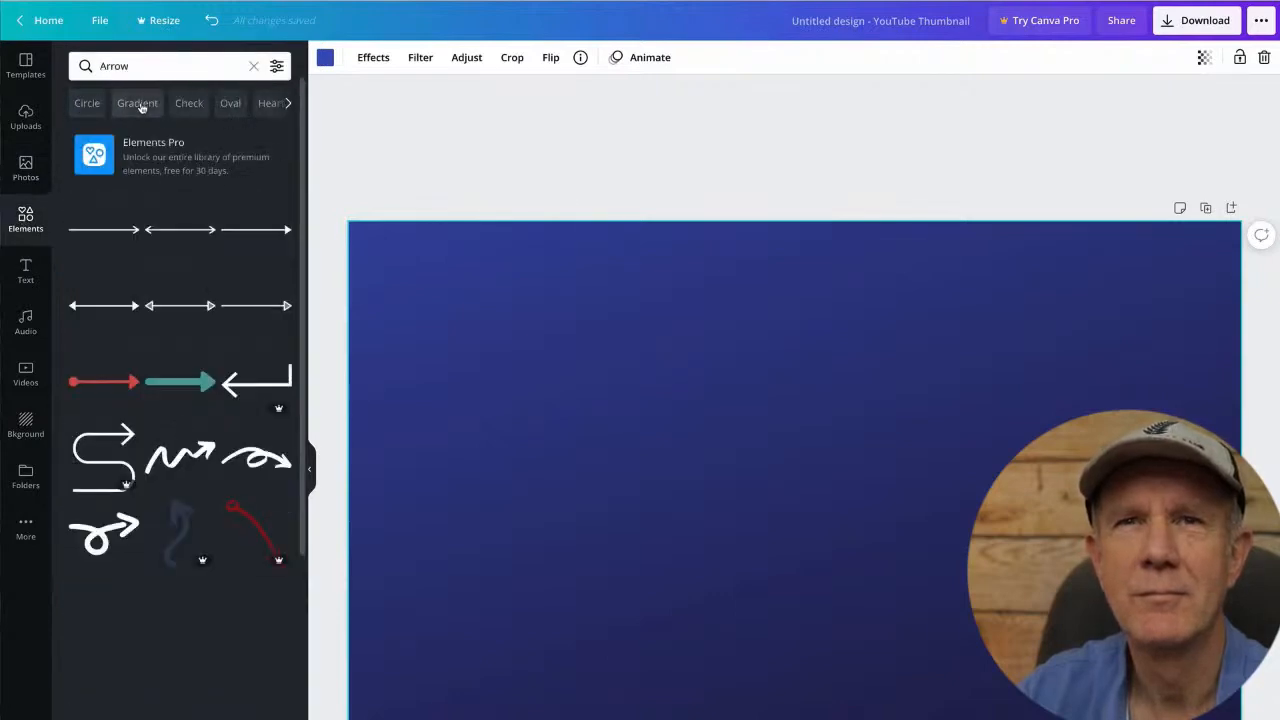
{"action": "left_click", "coordinate": [88, 106]}
{"action": "left_click", "coordinate": [137, 106]}
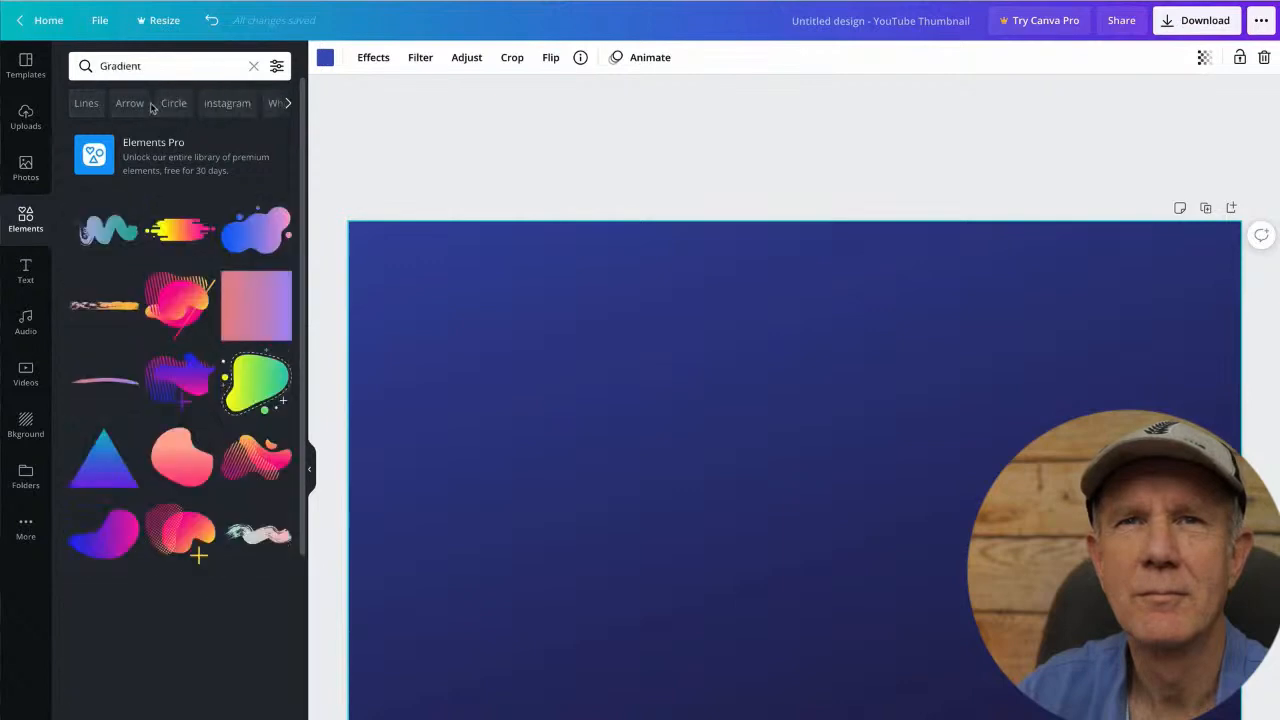
{"action": "left_click", "coordinate": [227, 103]}
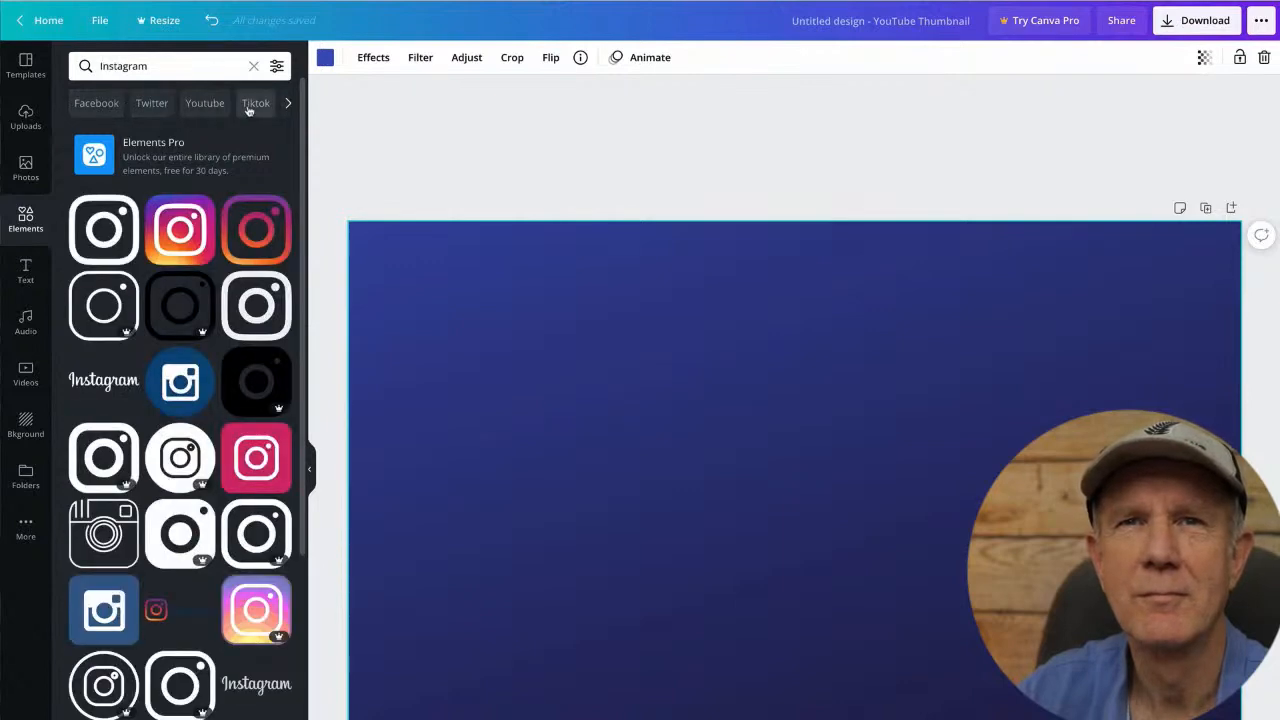
{"action": "left_click", "coordinate": [246, 105]}
{"action": "left_click", "coordinate": [268, 106]}
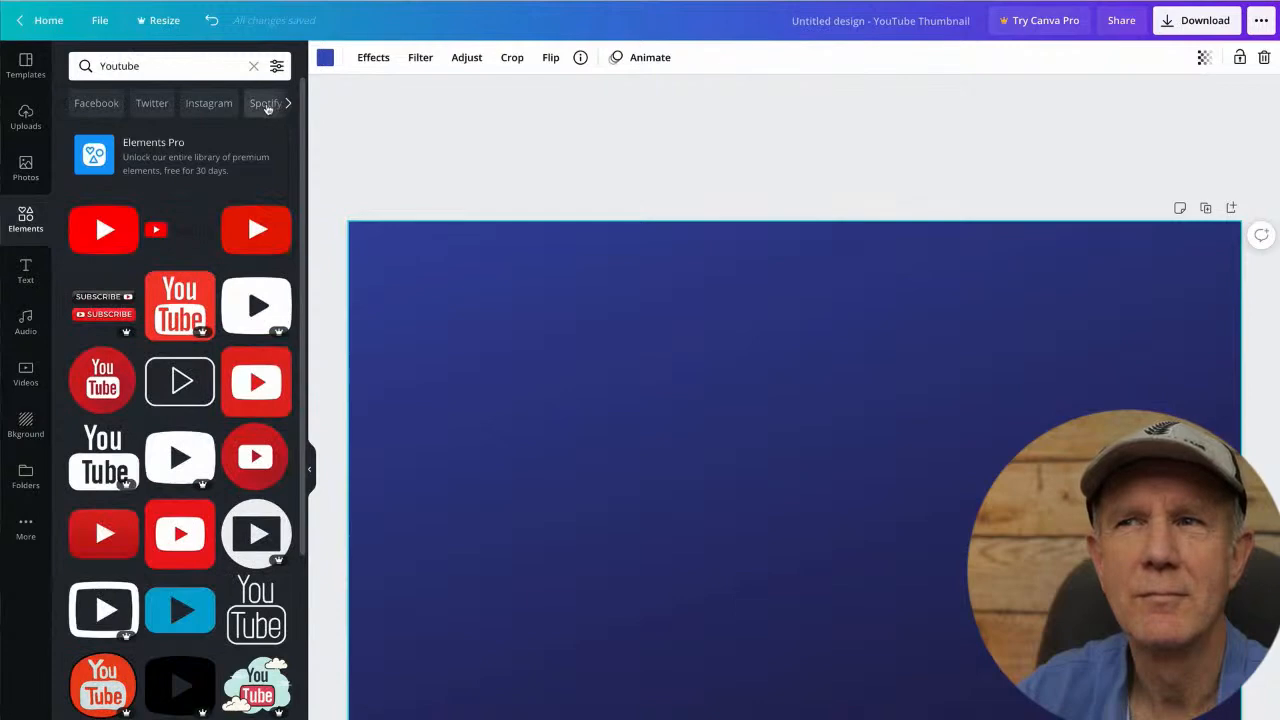
Place the uploaded cut-out portrait in the red shirt on the thumbnail and enlarge it to nearly fill the page.
{"action": "left_click", "coordinate": [25, 116]}
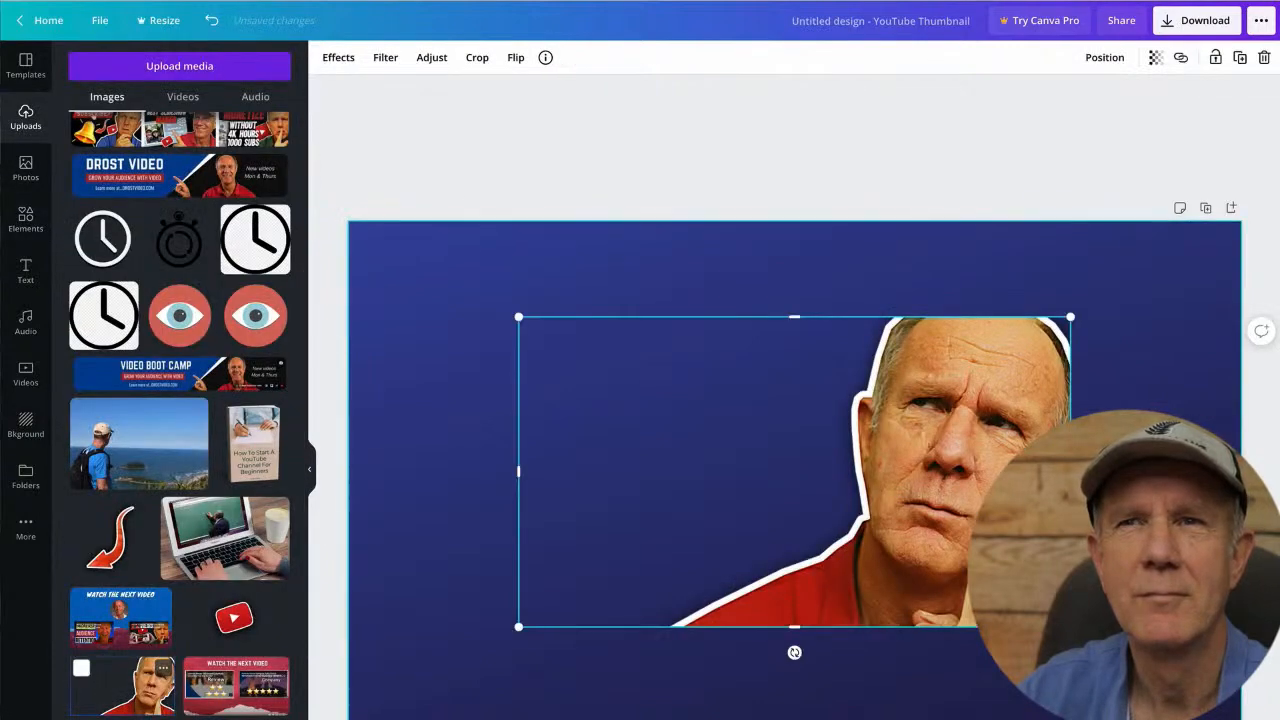
{"action": "left_click_drag", "start_coordinate": [1070, 627], "coordinate": [1242, 719]}
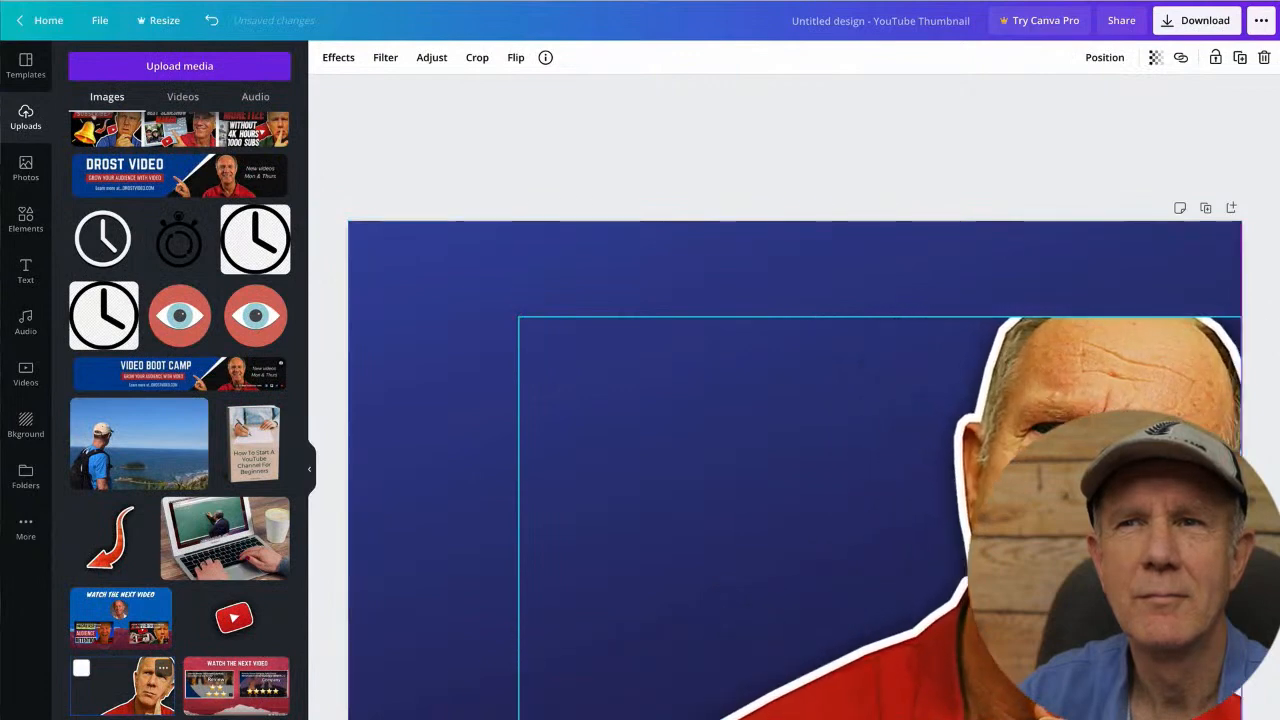
{"action": "left_click_drag", "start_coordinate": [518, 317], "coordinate": [411, 109]}
{"action": "left_click_drag", "start_coordinate": [1067, 412], "coordinate": [1081, 412]}
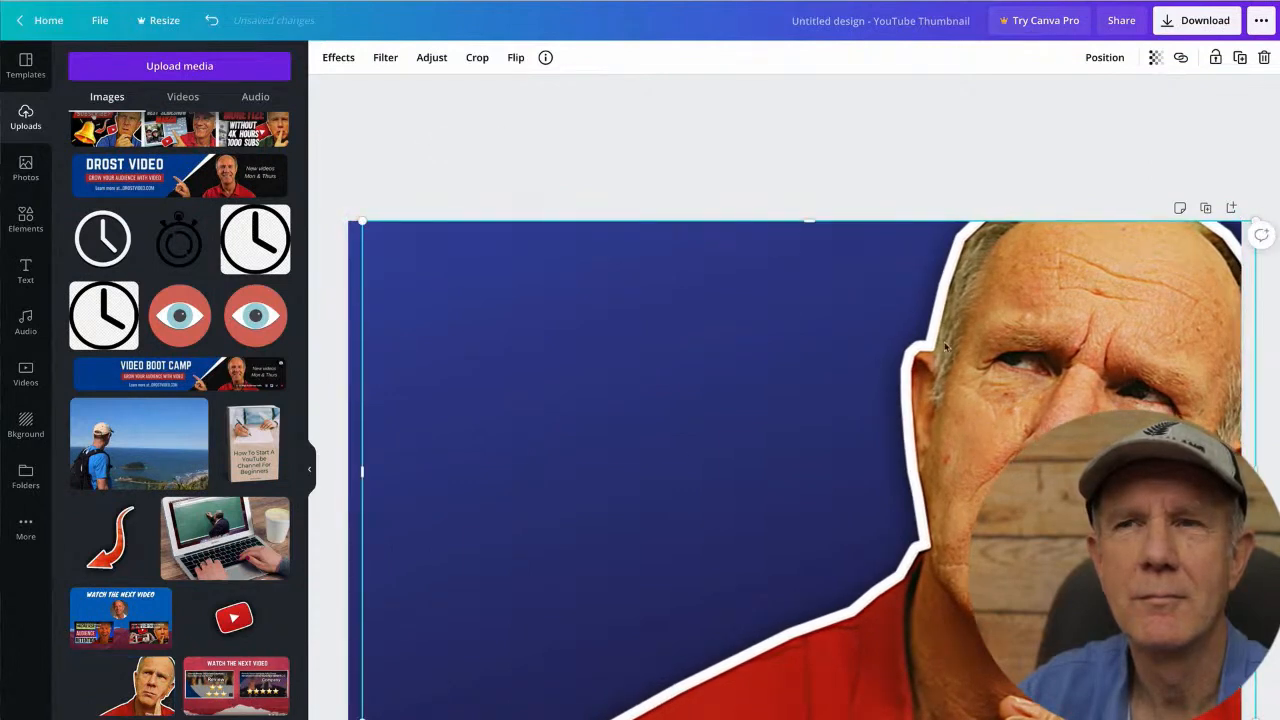
View the filter presets available for the portrait.
{"action": "left_click", "coordinate": [341, 66]}
{"action": "left_click", "coordinate": [341, 66]}
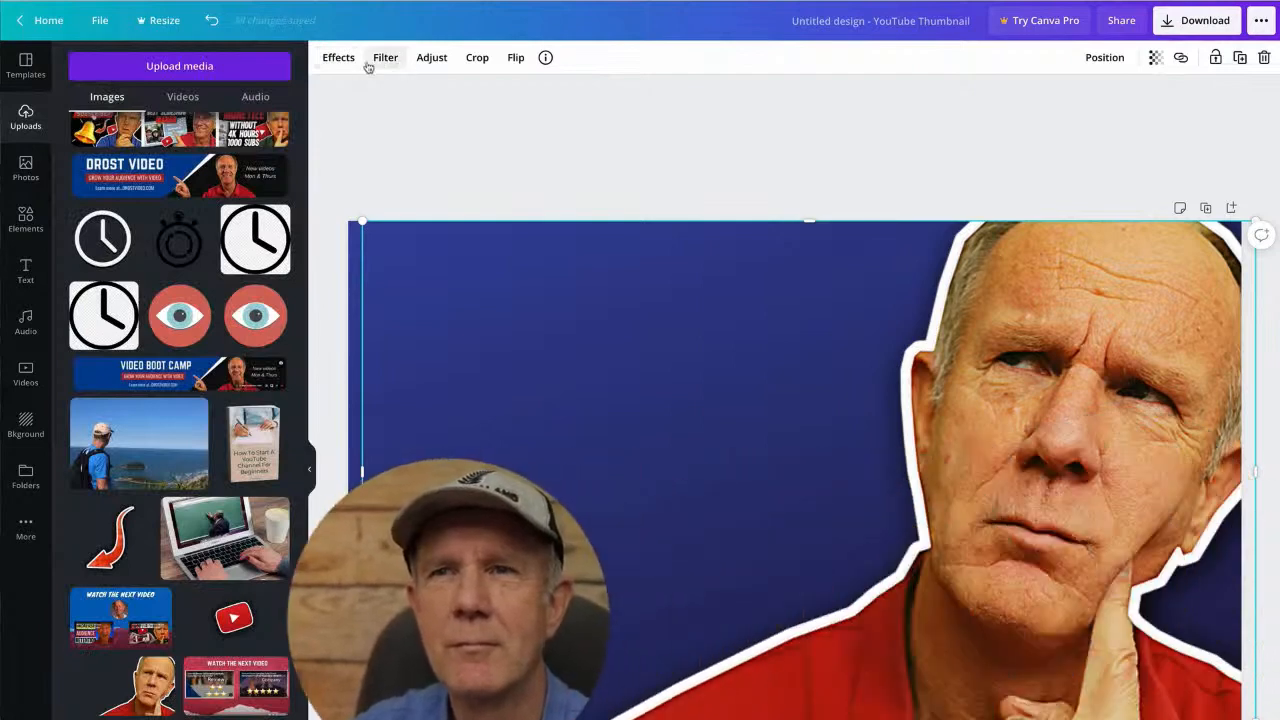
{"action": "left_click", "coordinate": [380, 60]}
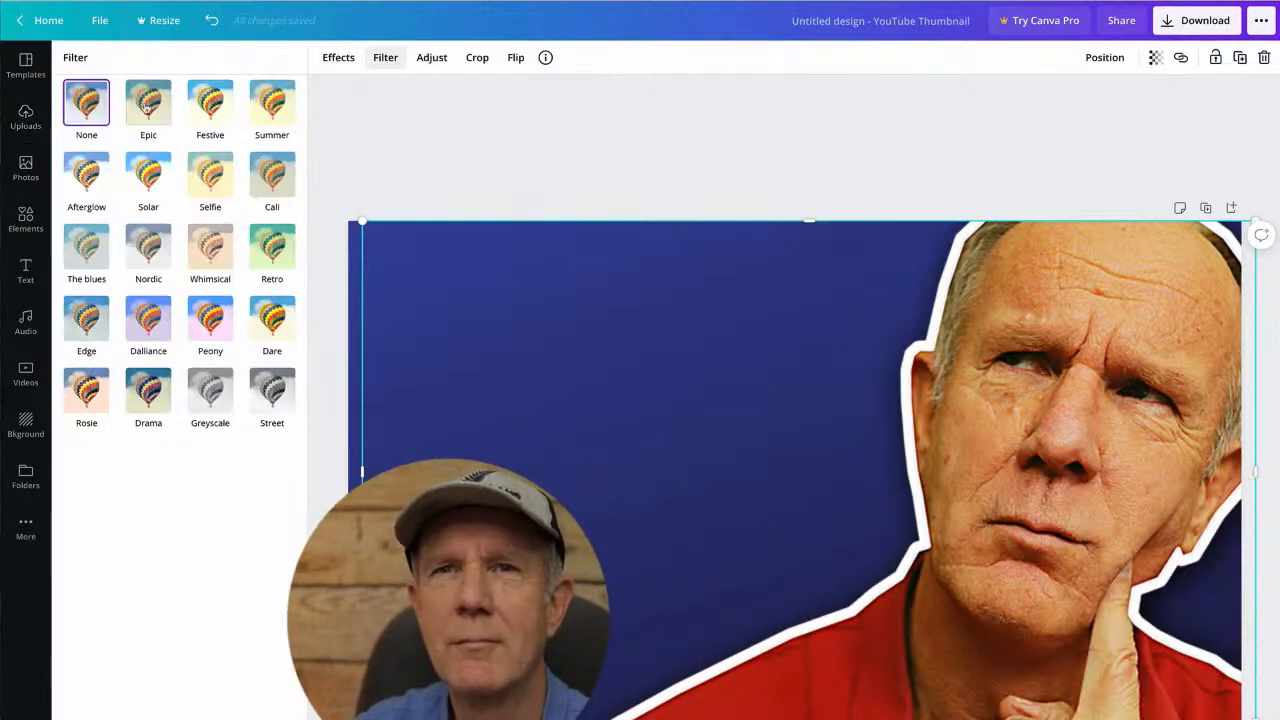
Set the portrait's brightness to -16 and contrast to -8, leaving saturation, tint, blur and vignette at 0.
{"action": "left_click", "coordinate": [432, 58]}
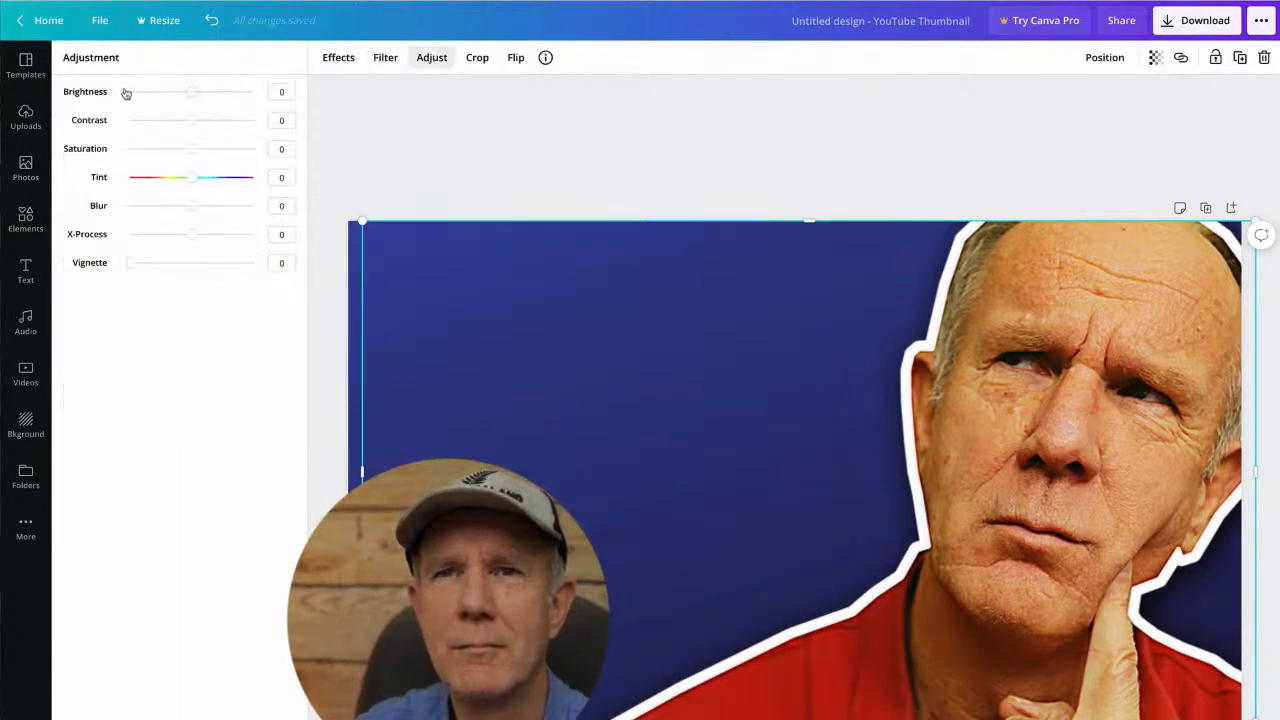
{"action": "left_click_drag", "start_coordinate": [186, 91], "coordinate": [185, 122]}
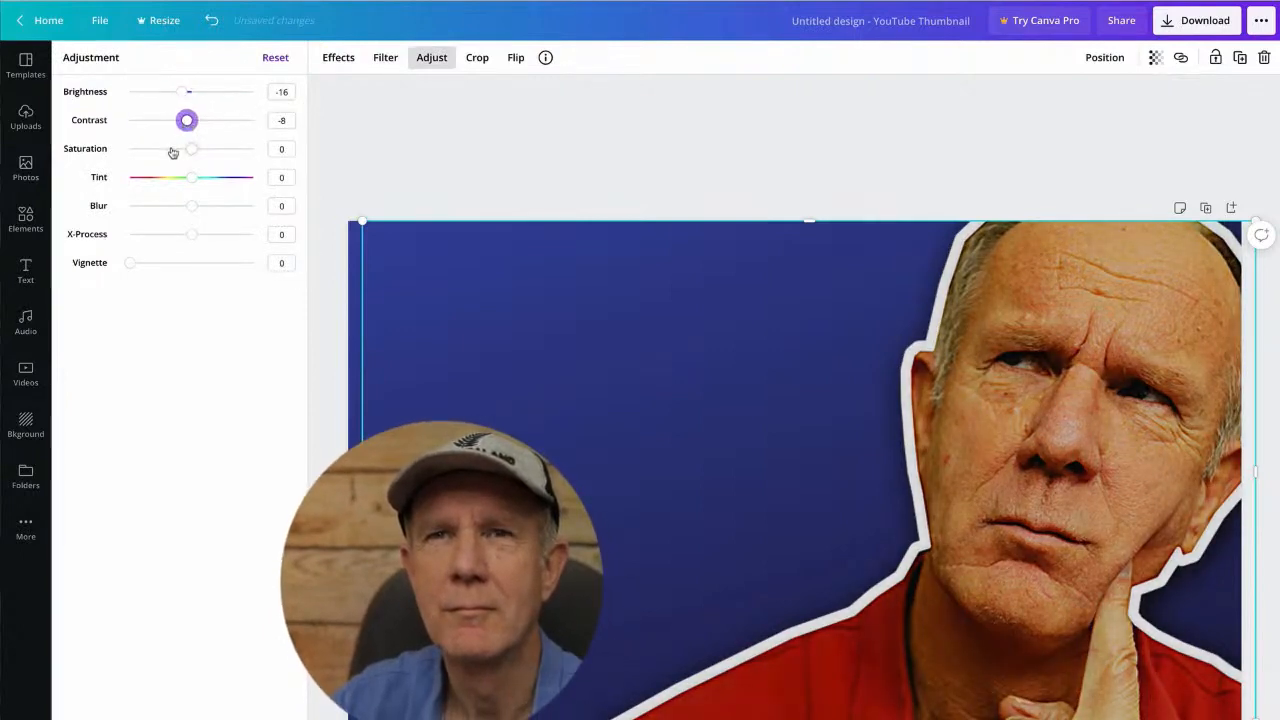
{"action": "left_click", "coordinate": [191, 149]}
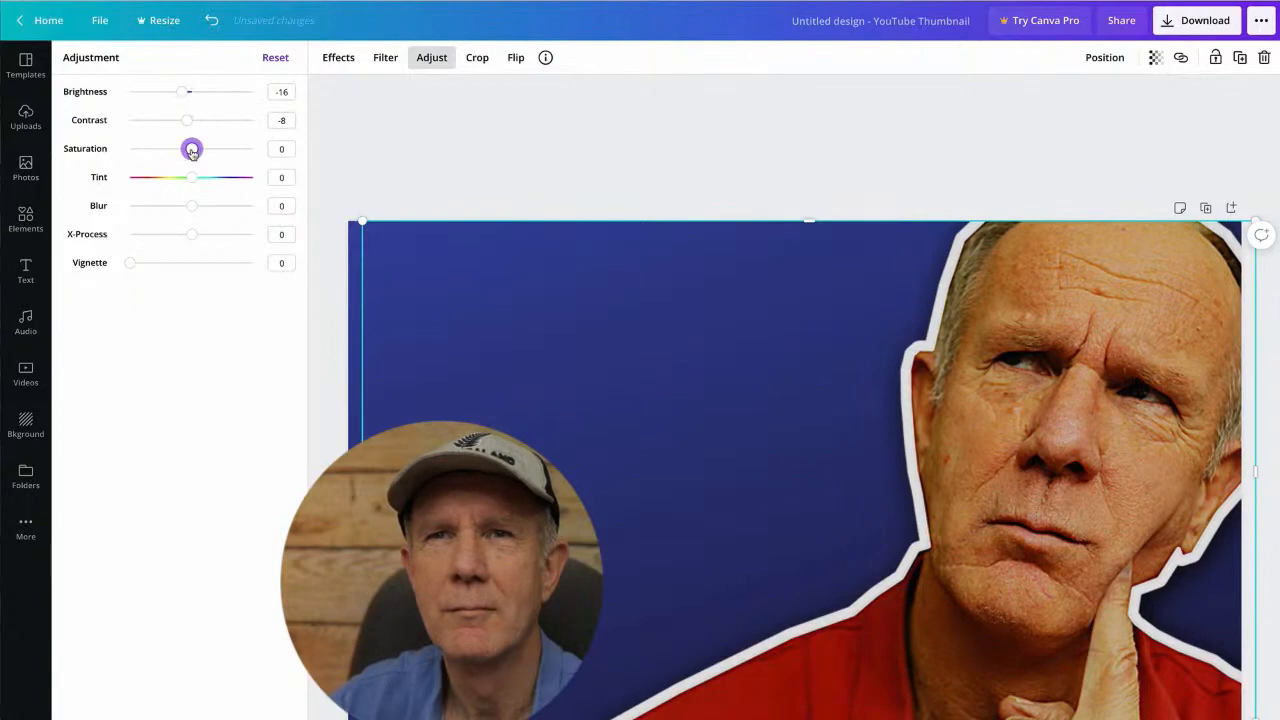
{"action": "left_click", "coordinate": [191, 177]}
{"action": "left_click", "coordinate": [191, 206]}
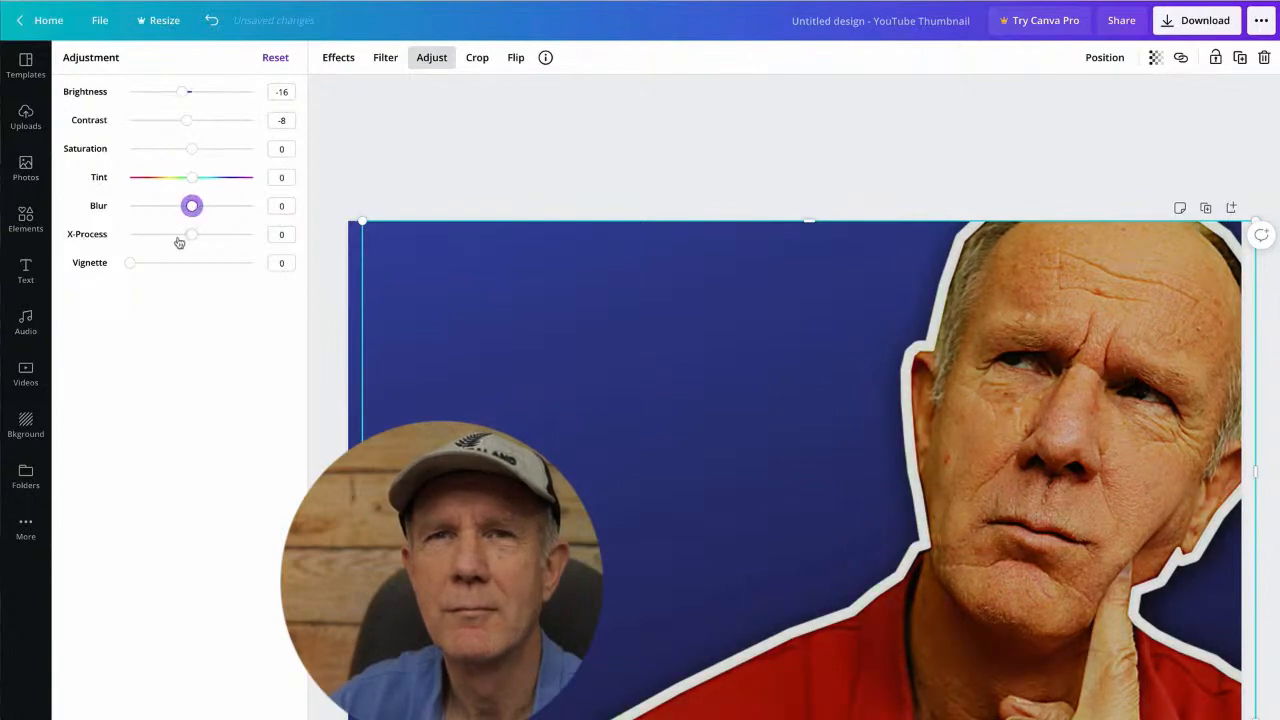
{"action": "mouse_move", "coordinate": [136, 264]}
{"action": "left_mouse_down"}
{"action": "mouse_move", "coordinate": [157, 263]}
{"action": "mouse_move", "coordinate": [129, 263]}
{"action": "left_mouse_up"}
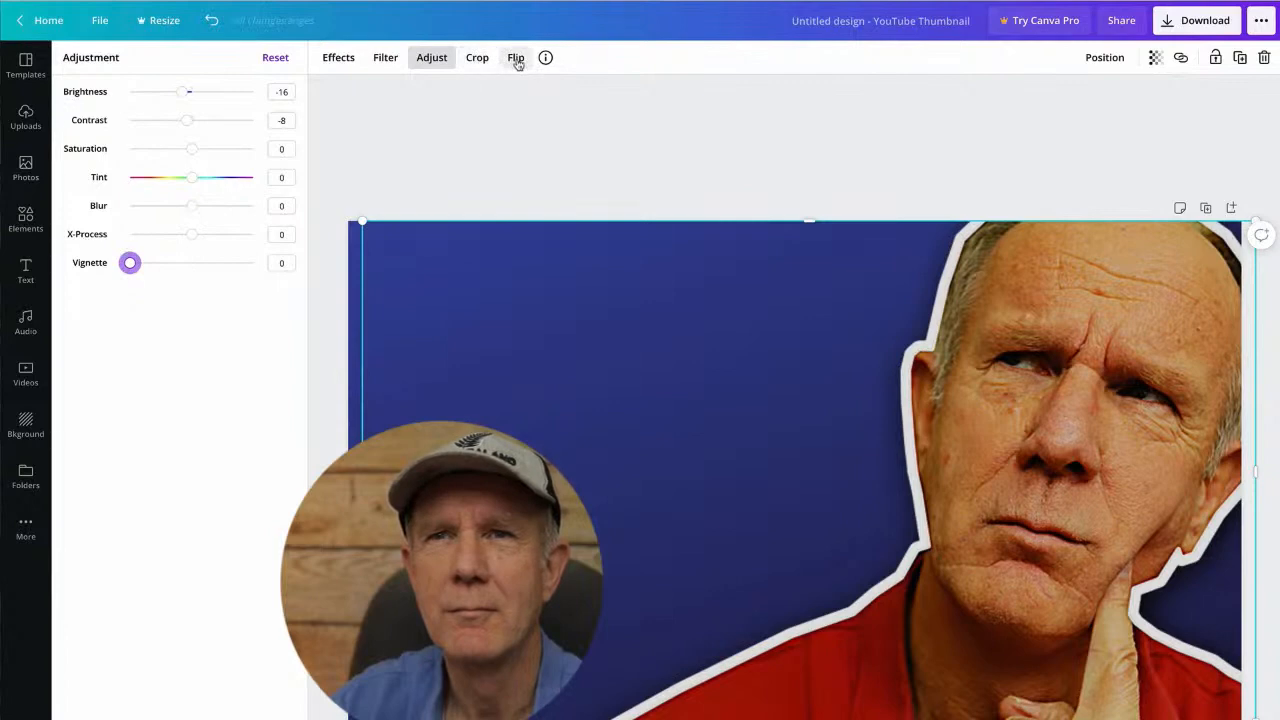
Try flipping the portrait horizontally and back, and view its page alignment options.
{"action": "left_click", "coordinate": [516, 60]}
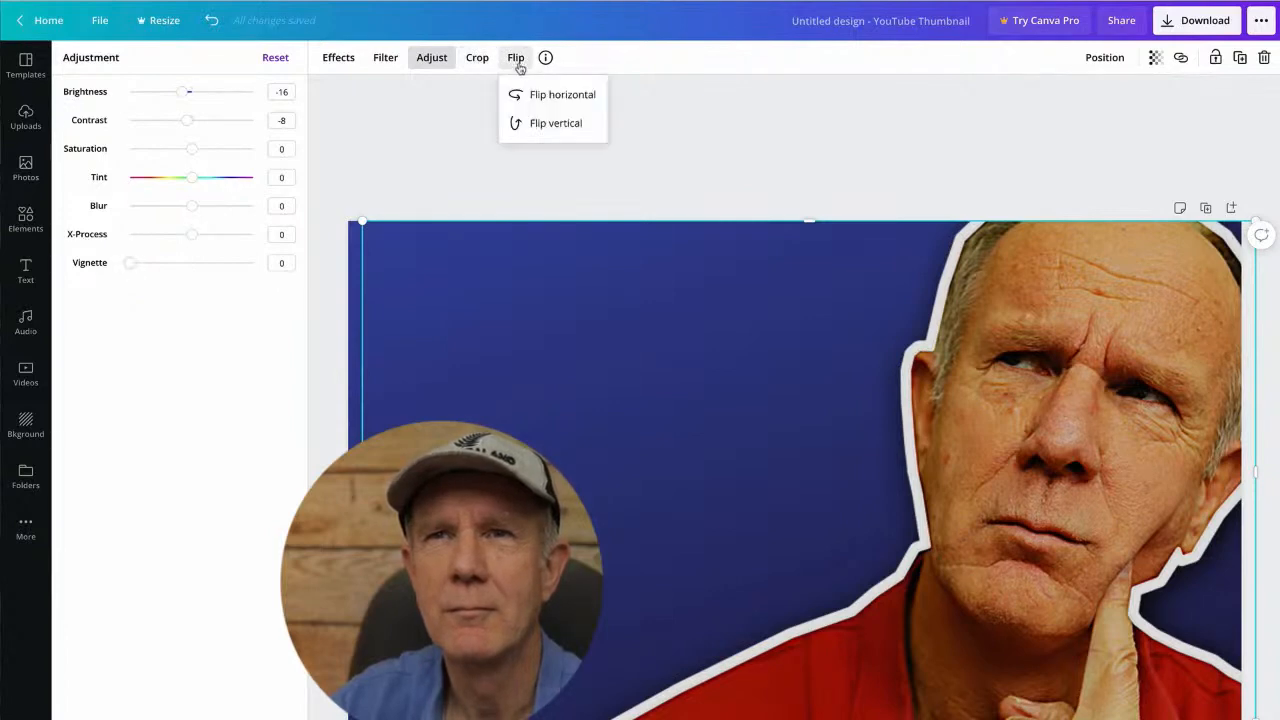
{"action": "left_click", "coordinate": [561, 97]}
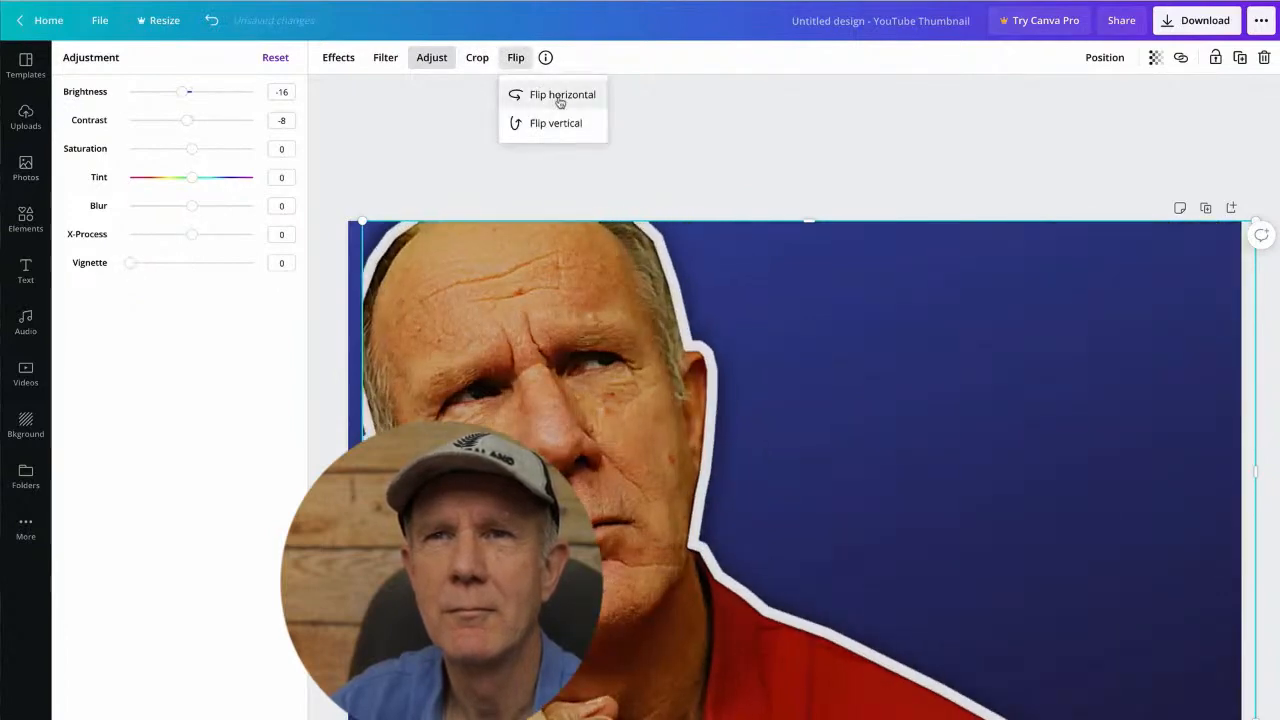
{"action": "left_click", "coordinate": [557, 124]}
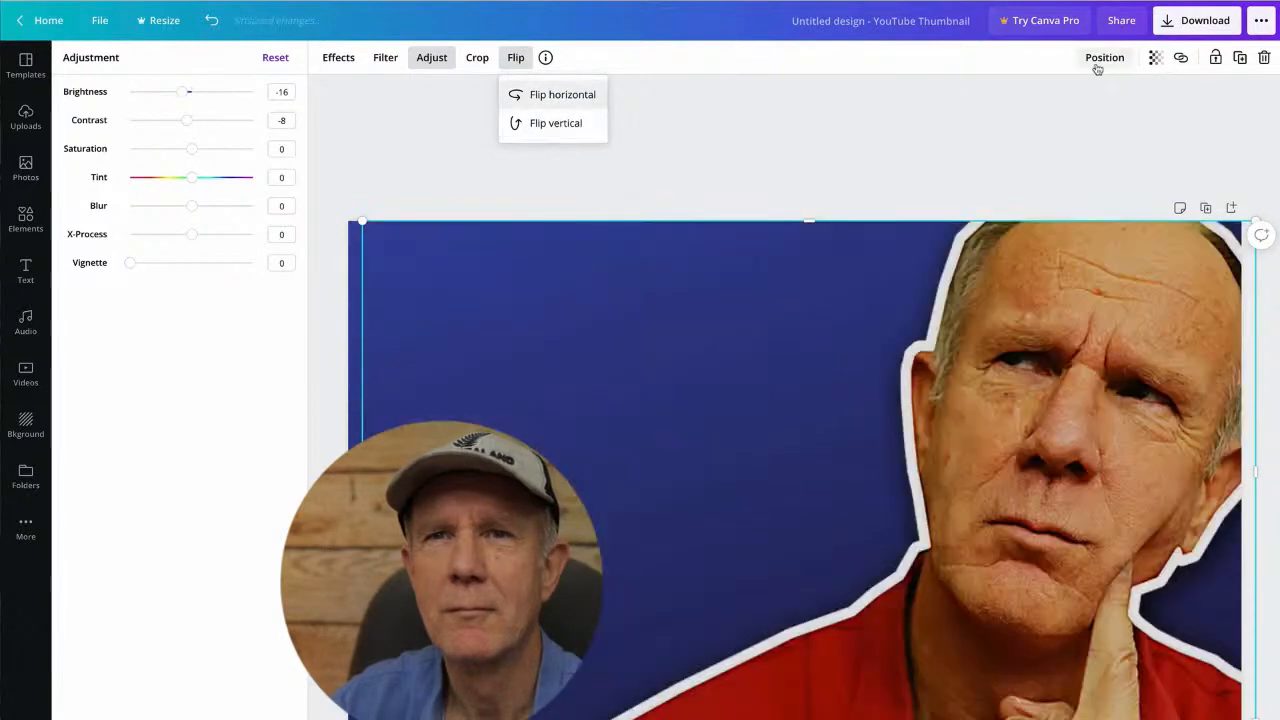
{"action": "left_click", "coordinate": [1105, 60]}
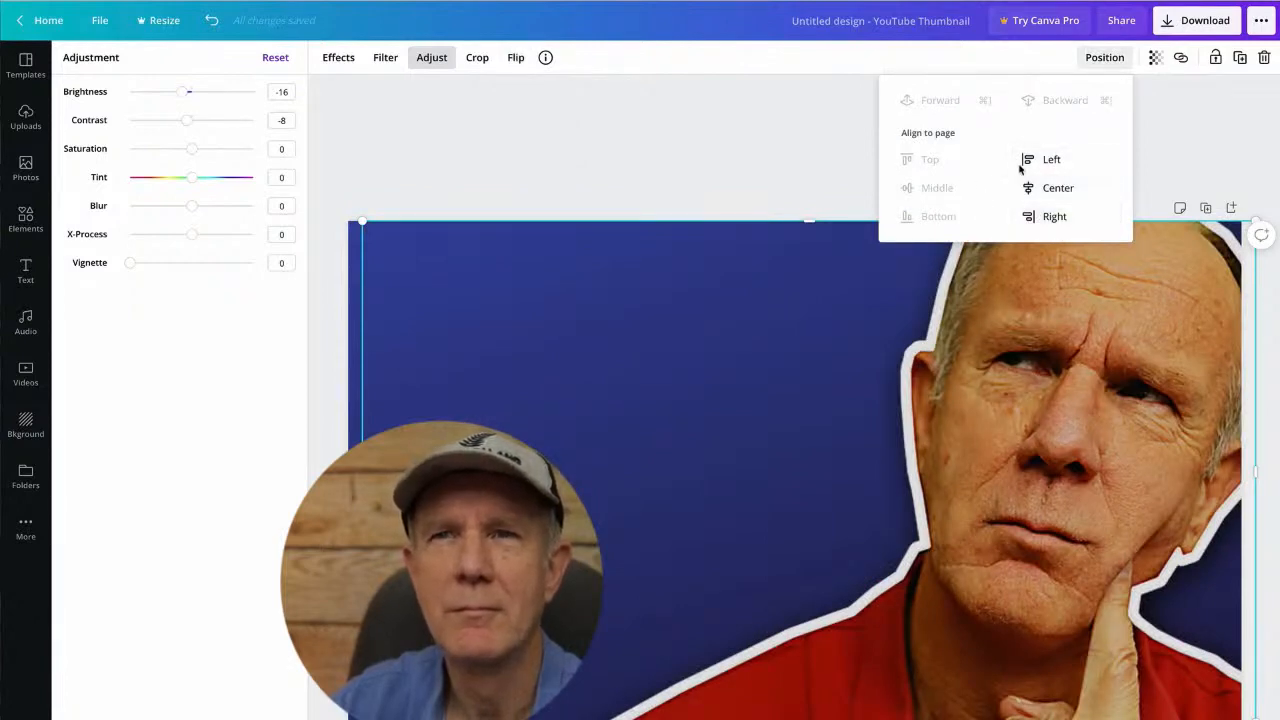
{"action": "left_click", "coordinate": [1071, 158]}
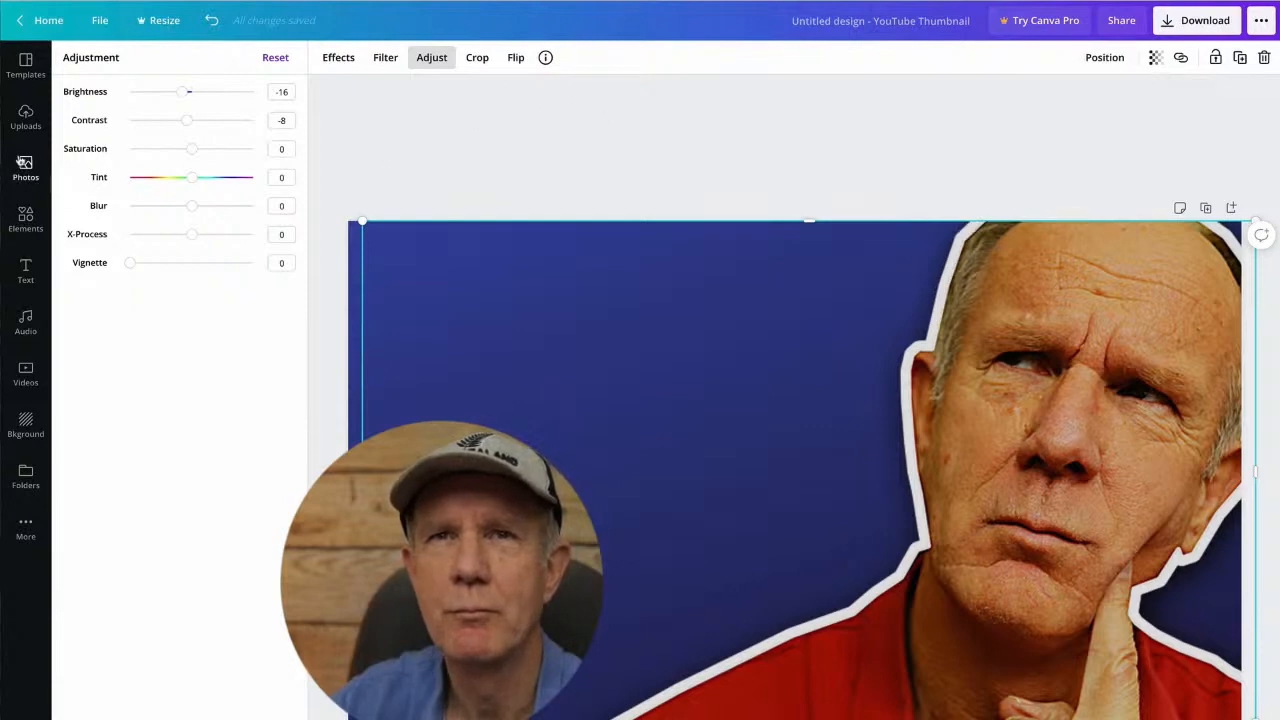
Add a heading text box to the empty blue area beside the portrait and select its placeholder text.
{"action": "left_click", "coordinate": [26, 270]}
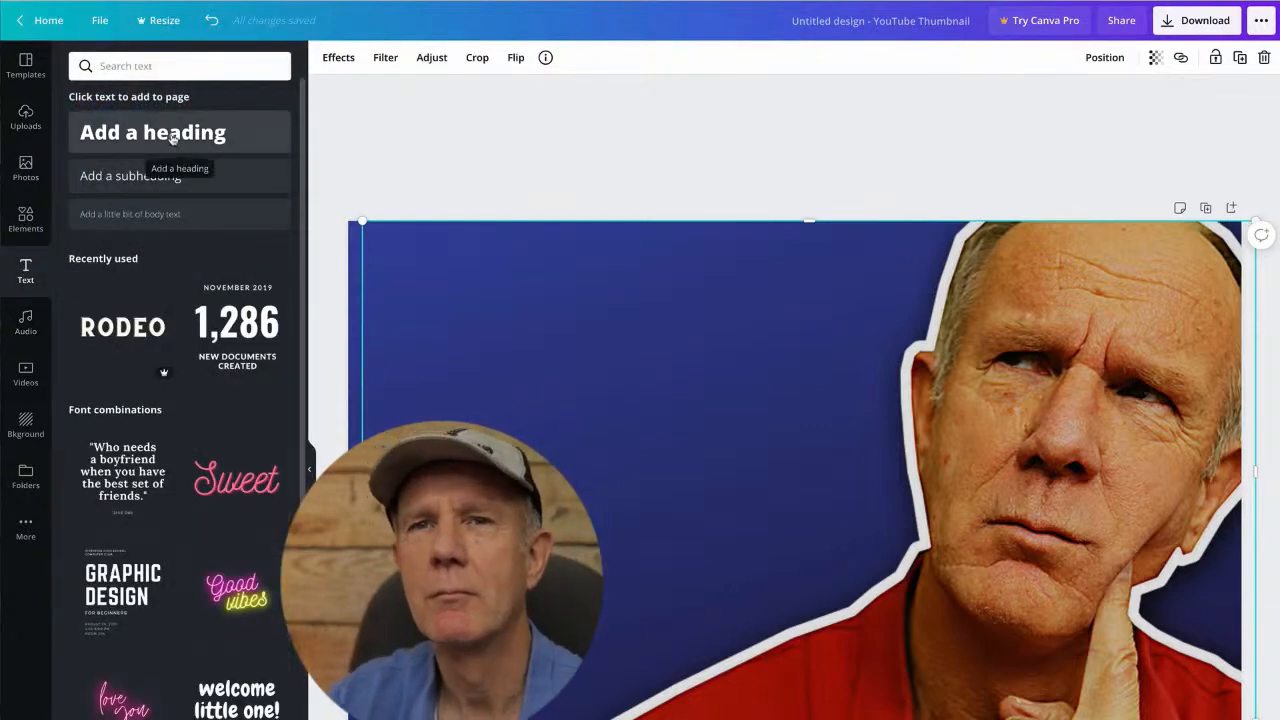
{"action": "left_click", "coordinate": [171, 143]}
{"action": "left_click_drag", "start_coordinate": [755, 480], "coordinate": [585, 378]}
{"action": "double_click", "coordinate": [585, 378]}
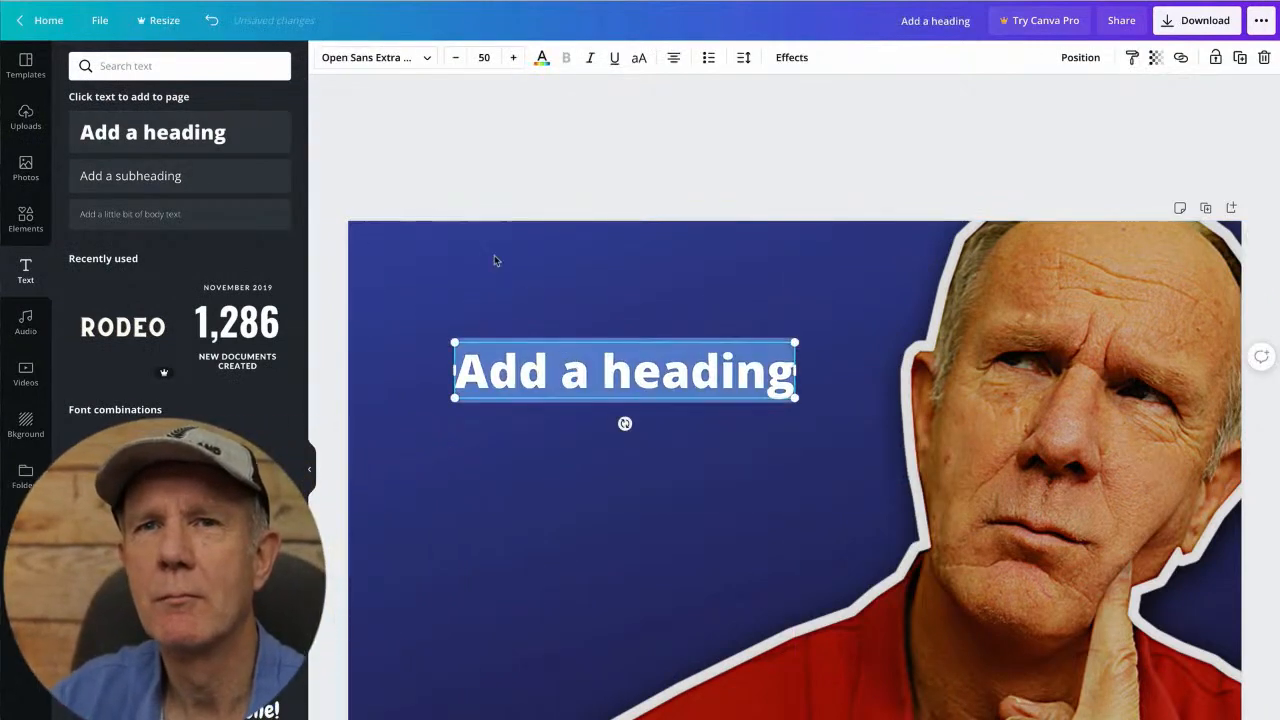
Change the font of the heading placeholder text to Norwester.
{"action": "left_click", "coordinate": [427, 60]}
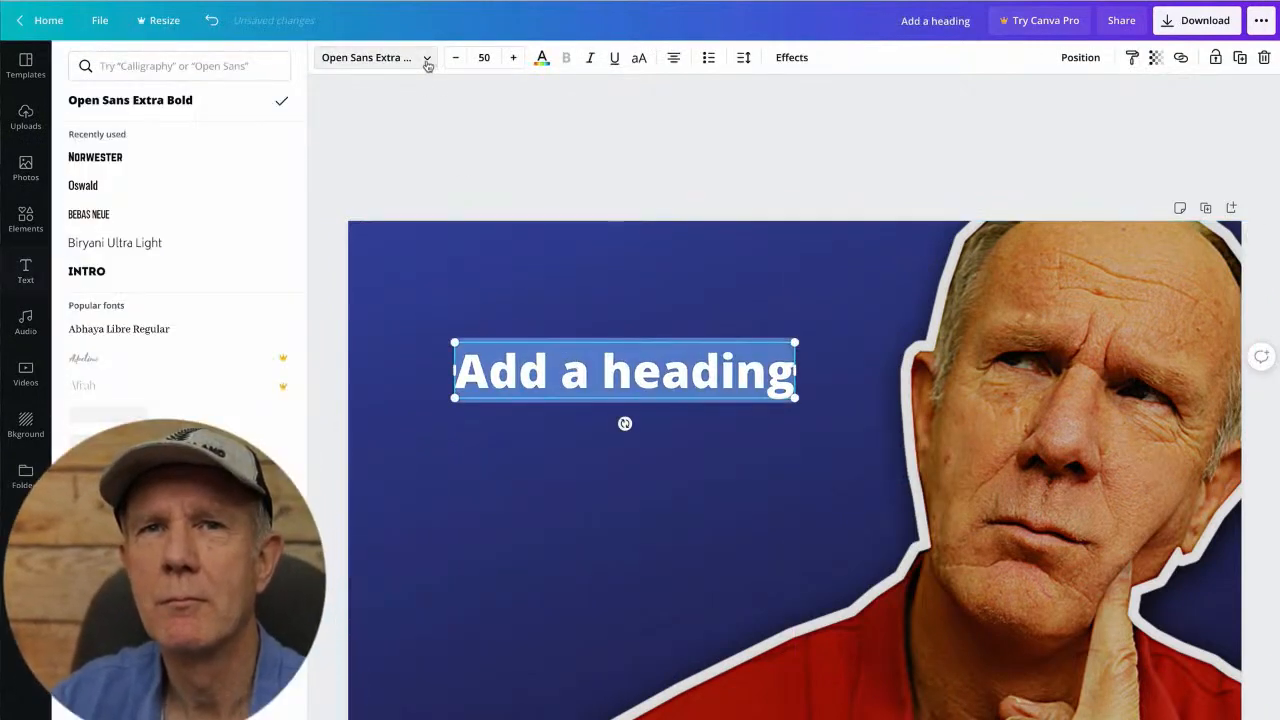
{"action": "scroll", "coordinate": [251, 366], "scroll_direction": "down", "scroll_amount": 1}
{"action": "scroll", "coordinate": [250, 450], "scroll_direction": "down", "scroll_amount": 4}
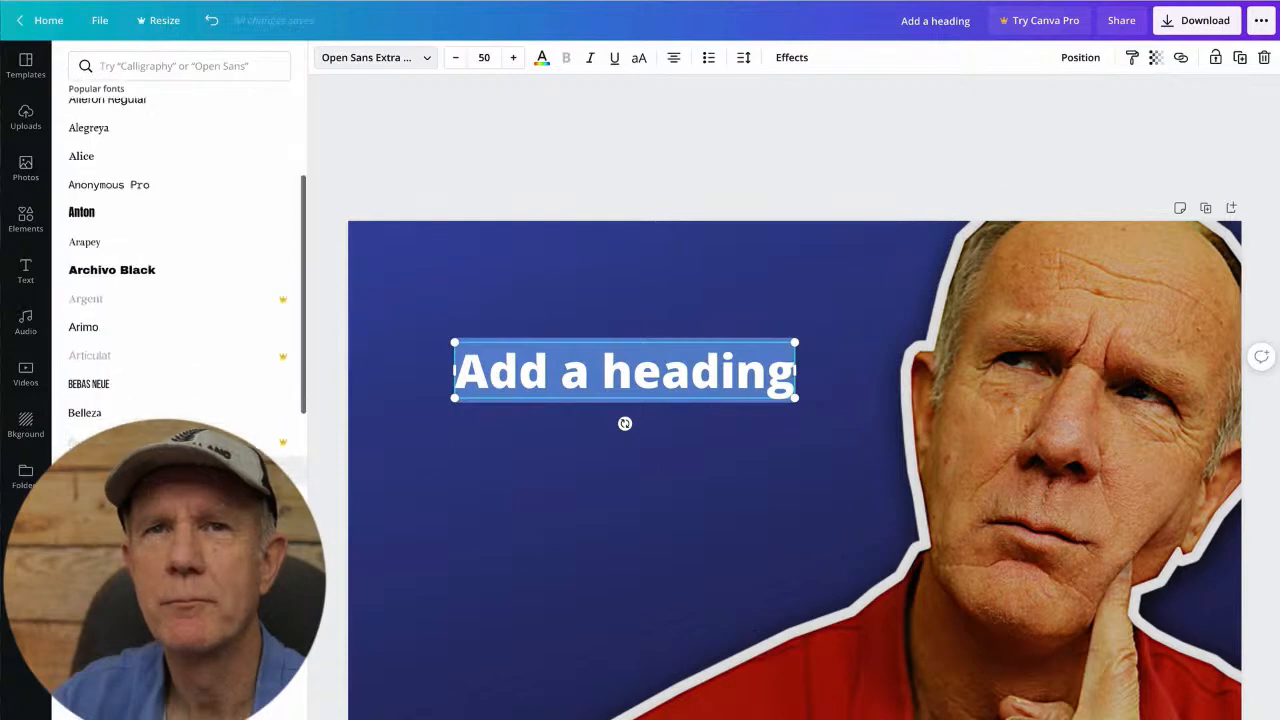
{"action": "left_click", "coordinate": [200, 553]}
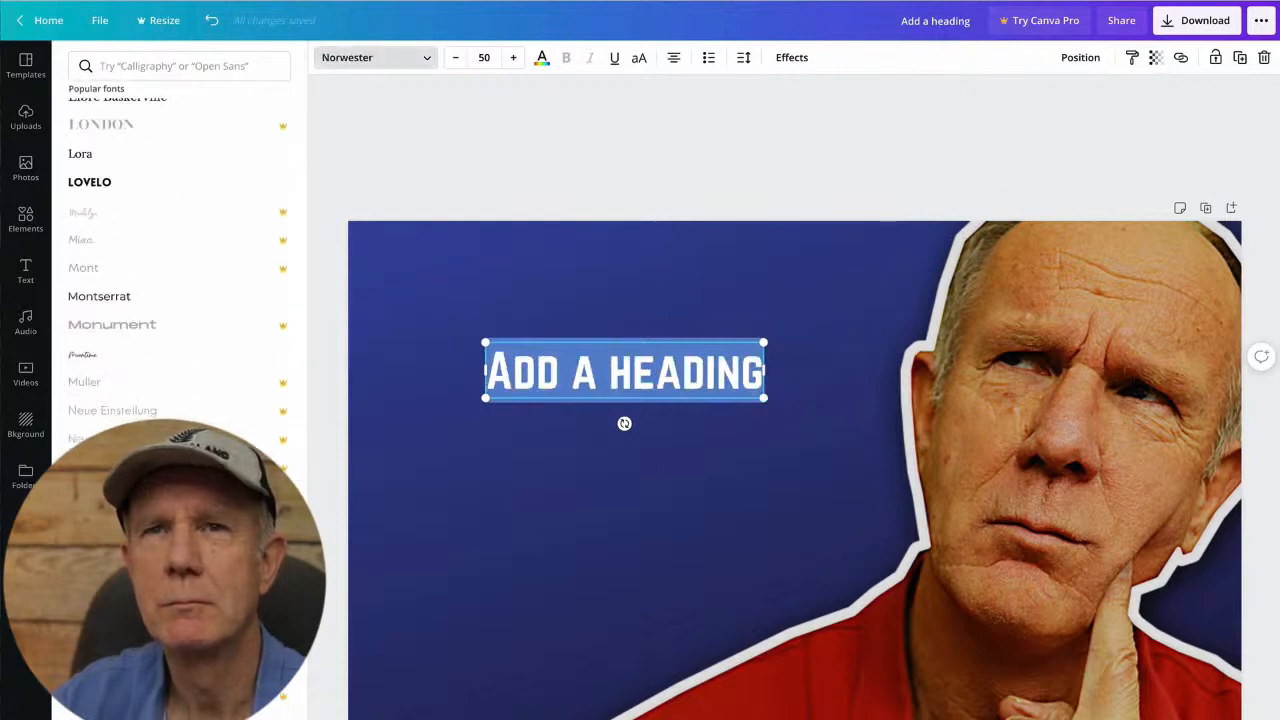
Replace the heading text with "GET THE CLICK" and enlarge it to about size 81.3 in the blue area beside the portrait.
{"action": "left_click", "coordinate": [624, 440]}
{"action": "left_click", "coordinate": [620, 372]}
{"action": "left_click_drag", "start_coordinate": [764, 398], "coordinate": [828, 452]}
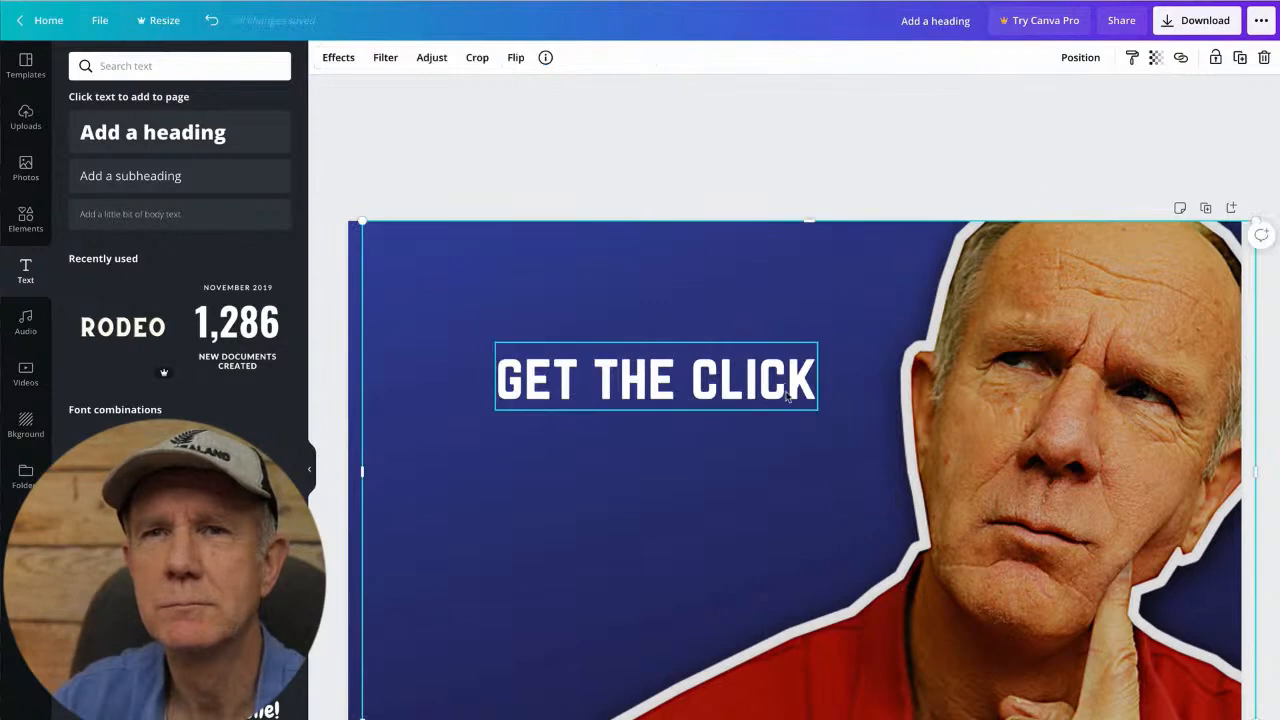
{"action": "left_click_drag", "start_coordinate": [788, 397], "coordinate": [730, 404]}
{"action": "left_click_drag", "start_coordinate": [803, 456], "coordinate": [851, 503]}
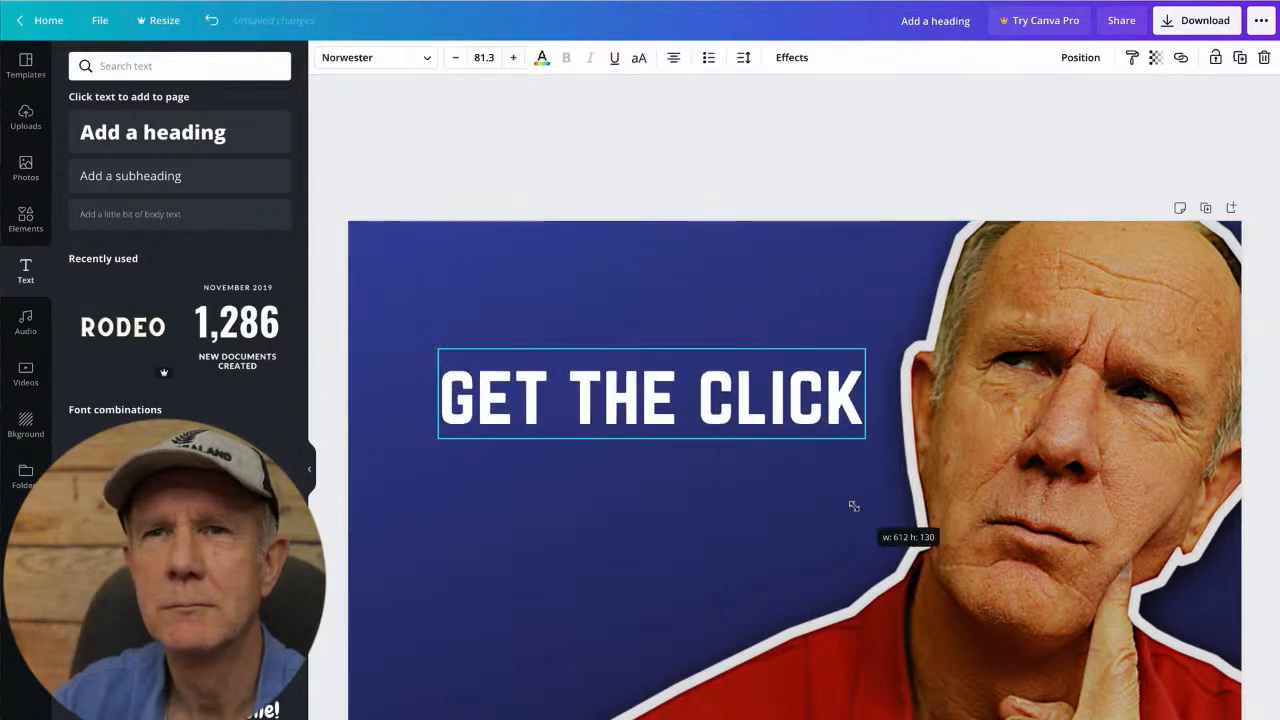
Try the Curve, Neon, Hollow and Shadow text effects on the heading and settle on Lift at intensity 50.
{"action": "left_click", "coordinate": [792, 57]}
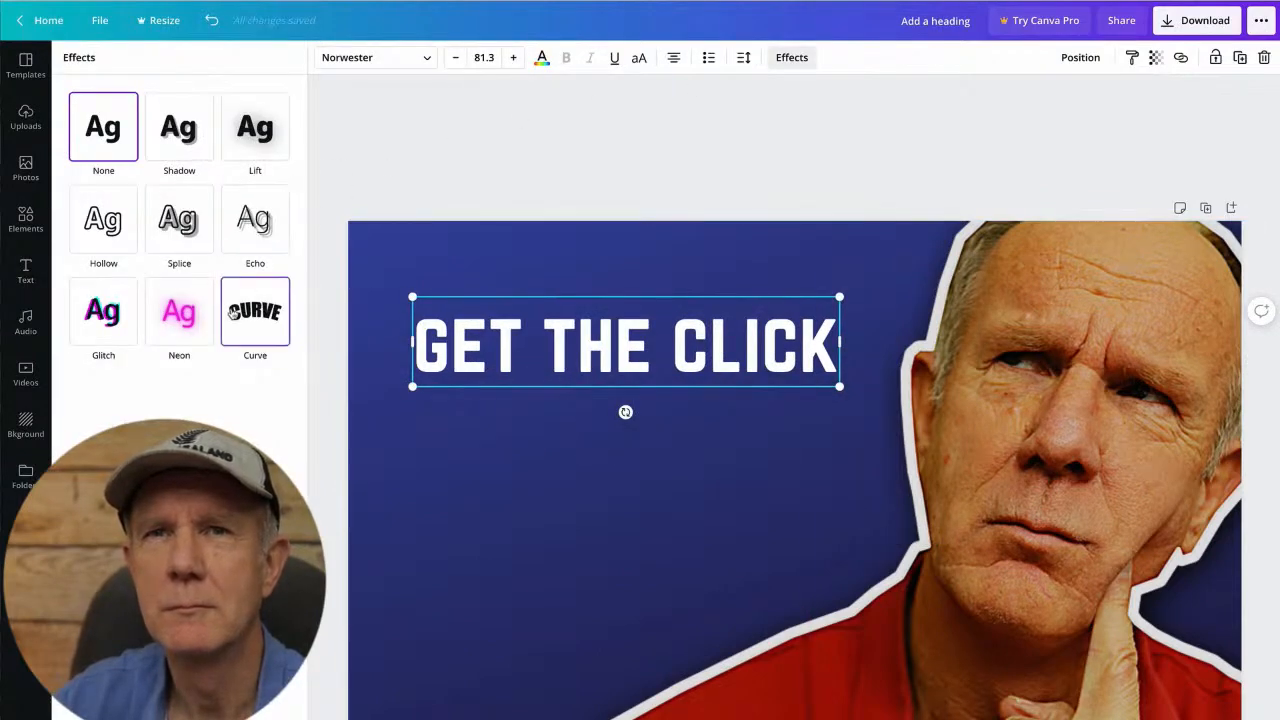
{"action": "left_click", "coordinate": [252, 316]}
{"action": "left_click", "coordinate": [180, 318]}
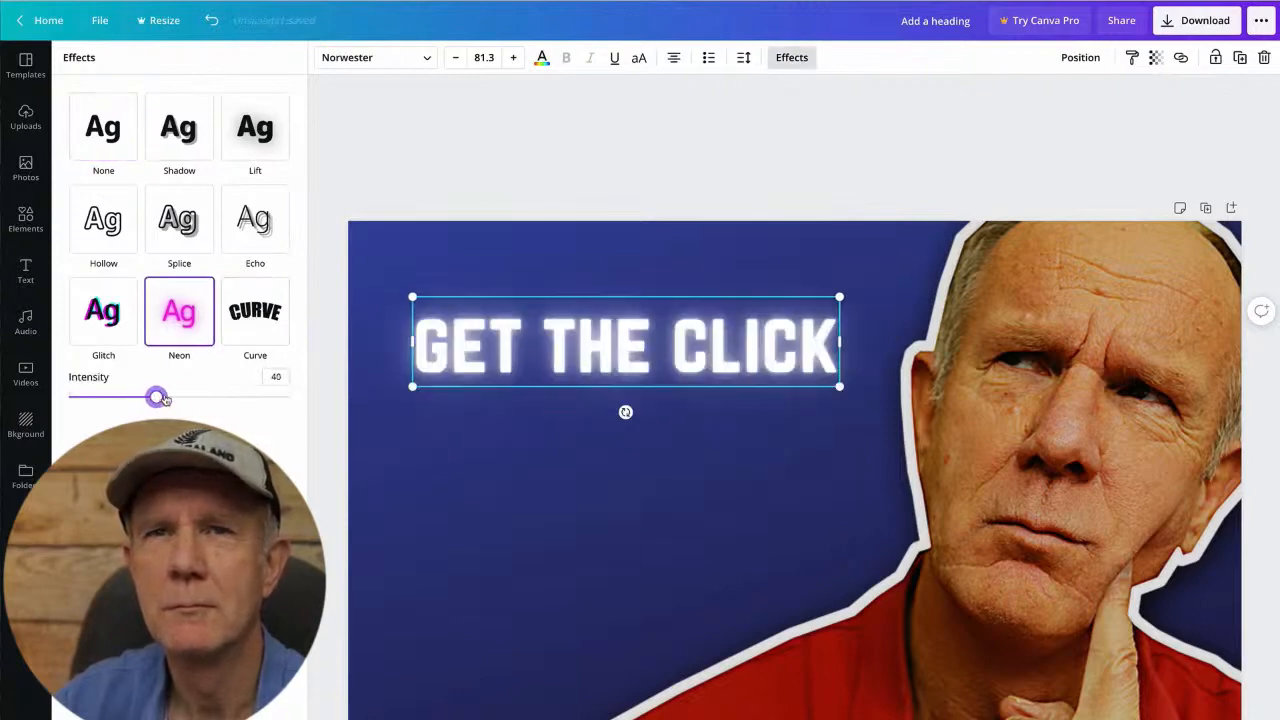
{"action": "left_click", "coordinate": [103, 221]}
{"action": "left_click", "coordinate": [187, 143]}
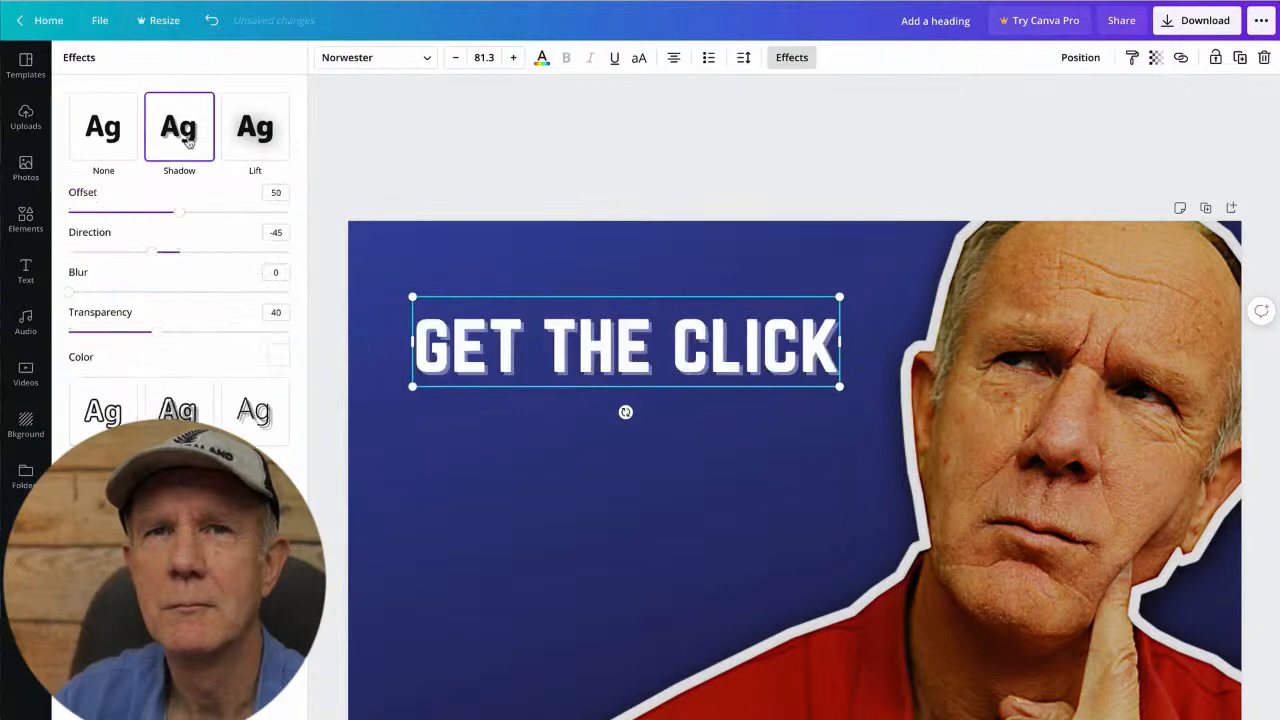
{"action": "left_click", "coordinate": [258, 136]}
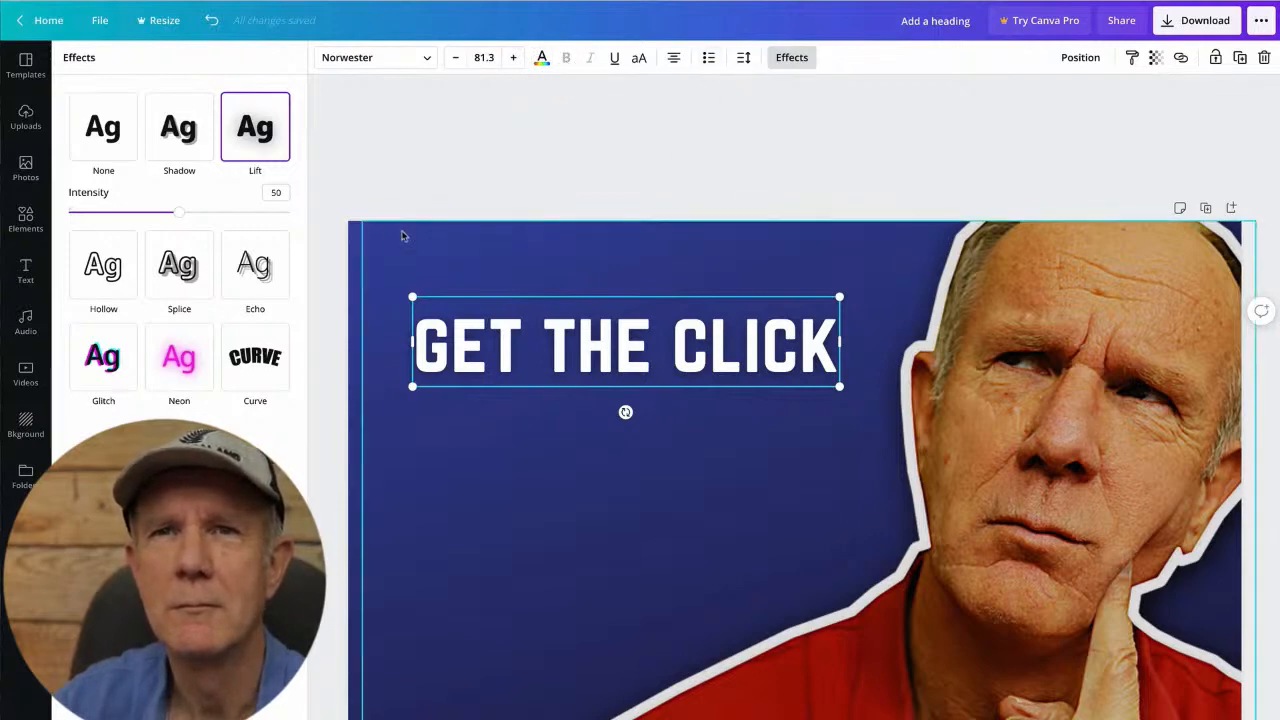
Find a solid rectangle among the elements and place it in dark red behind the GET THE CLICK heading.
{"action": "left_click", "coordinate": [25, 218]}
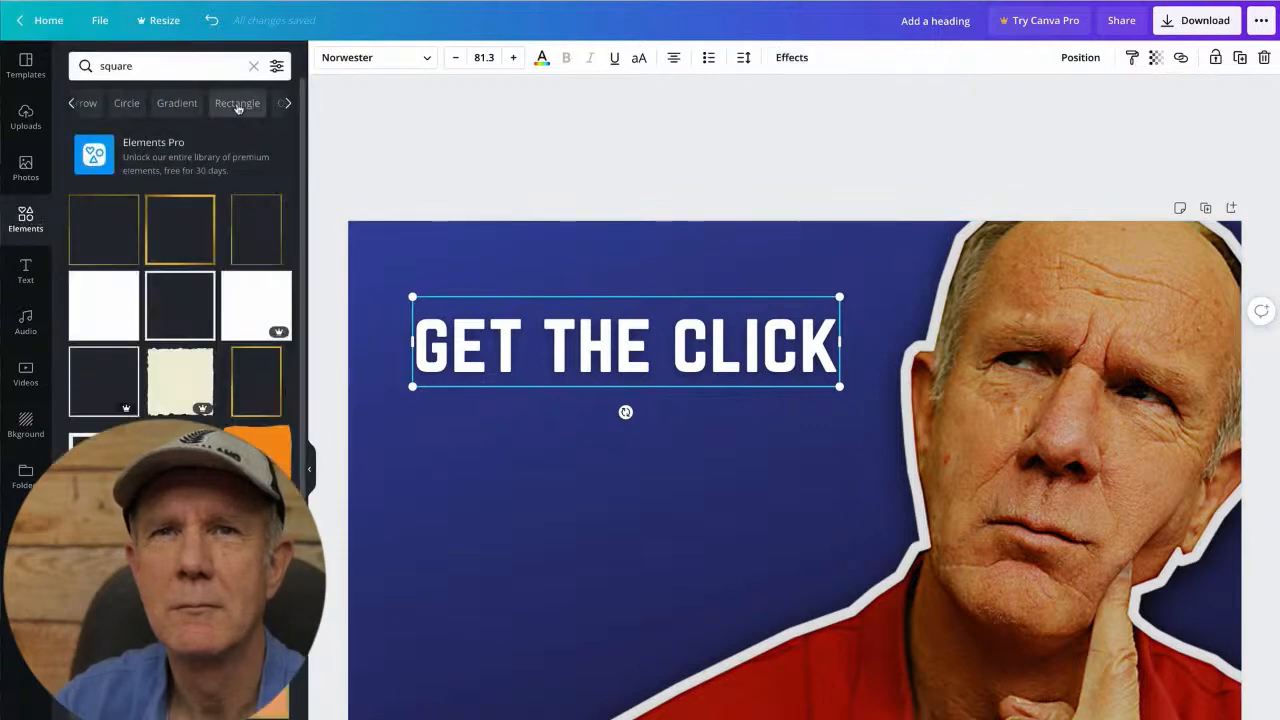
{"action": "left_click", "coordinate": [240, 105]}
{"action": "left_click_drag", "start_coordinate": [106, 220], "coordinate": [488, 239]}
{"action": "left_click_drag", "start_coordinate": [719, 484], "coordinate": [592, 404]}
Stretch the red rectangle to about 671 px wide and reduce its height so it closely frames the heading.
{"action": "left_click_drag", "start_coordinate": [610, 343], "coordinate": [868, 343]}
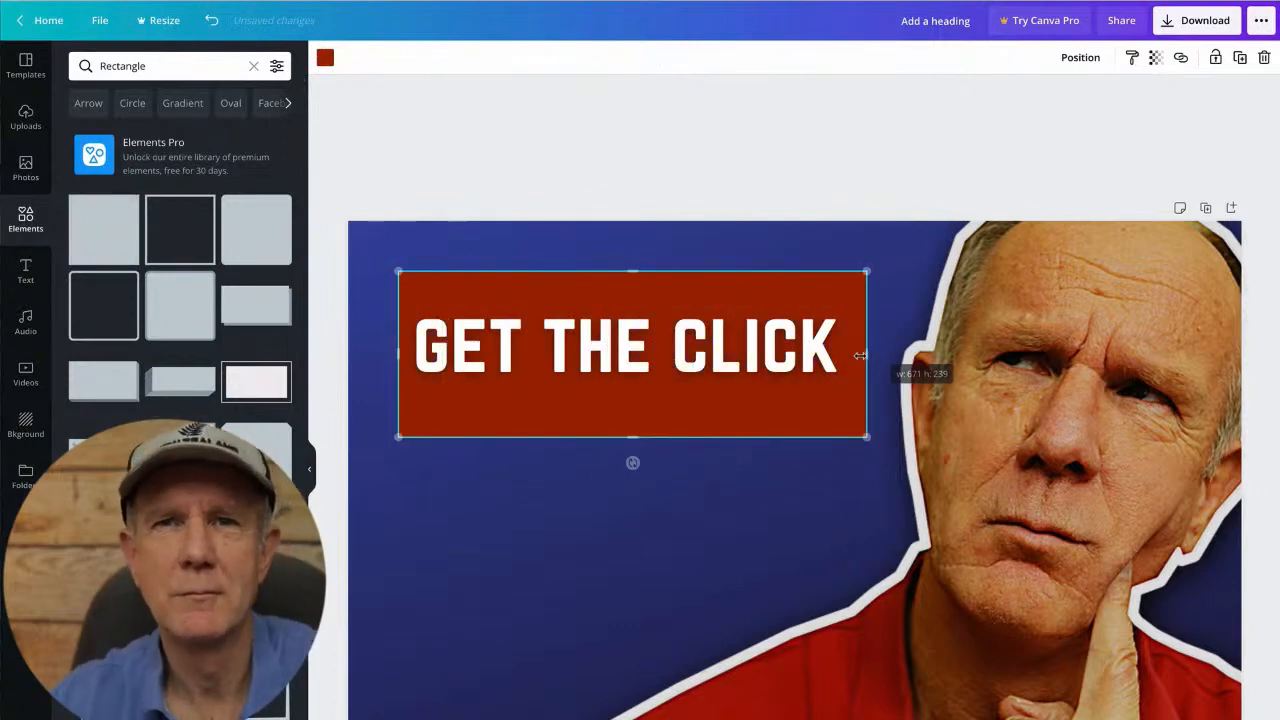
{"action": "left_click_drag", "start_coordinate": [632, 437], "coordinate": [632, 397]}
{"action": "left_click_drag", "start_coordinate": [631, 269], "coordinate": [634, 297]}
{"action": "left_click", "coordinate": [669, 503]}
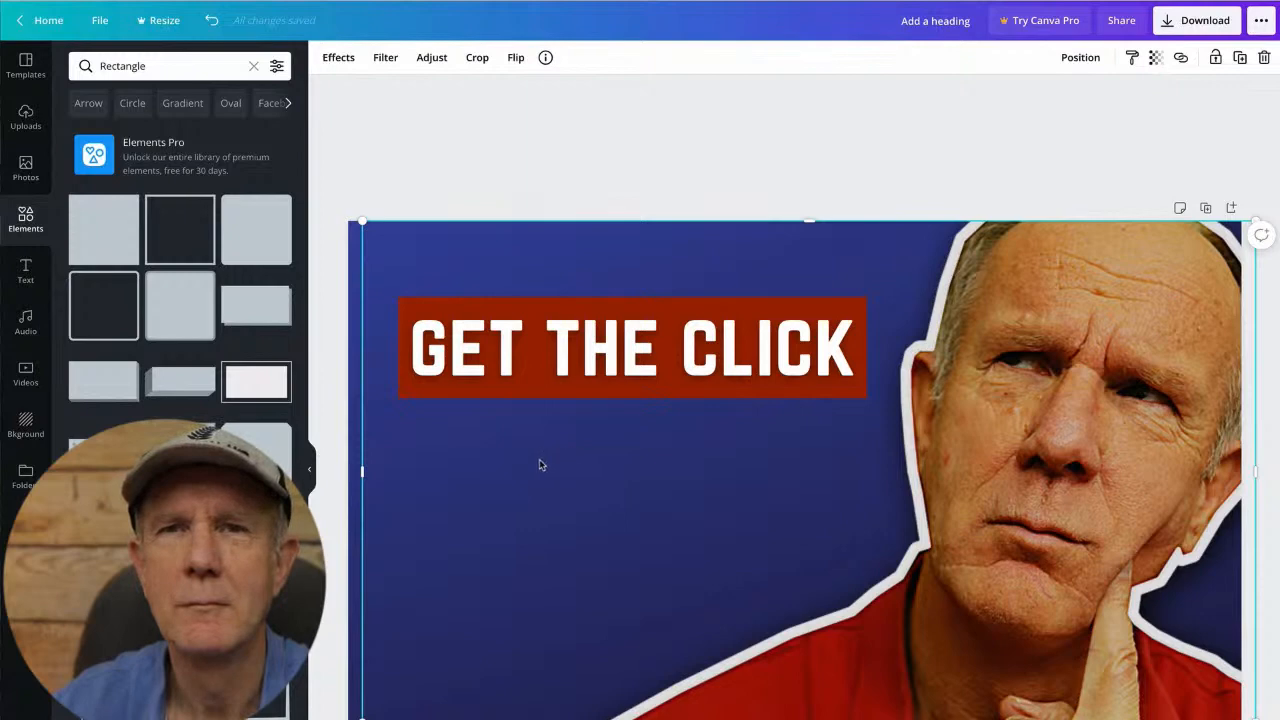
Download the finished thumbnail as a JPG file.
{"action": "left_click", "coordinate": [1000, 144]}
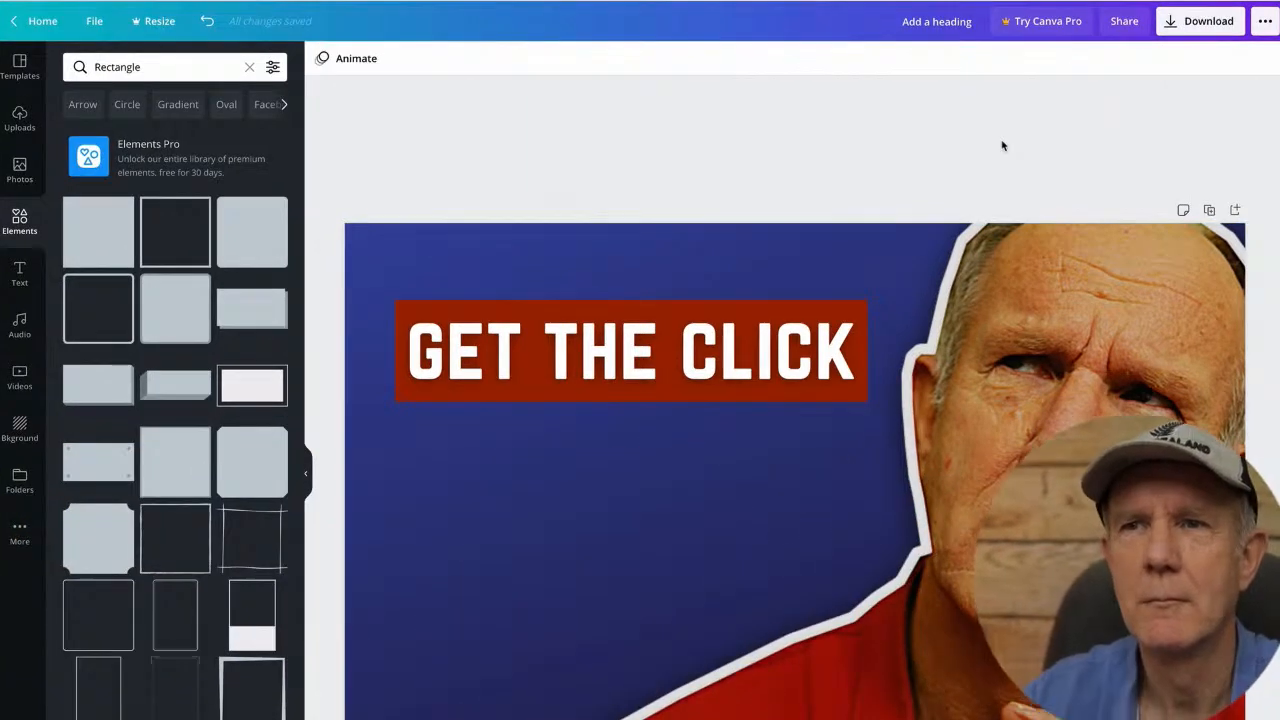
{"action": "left_click", "coordinate": [1168, 26]}
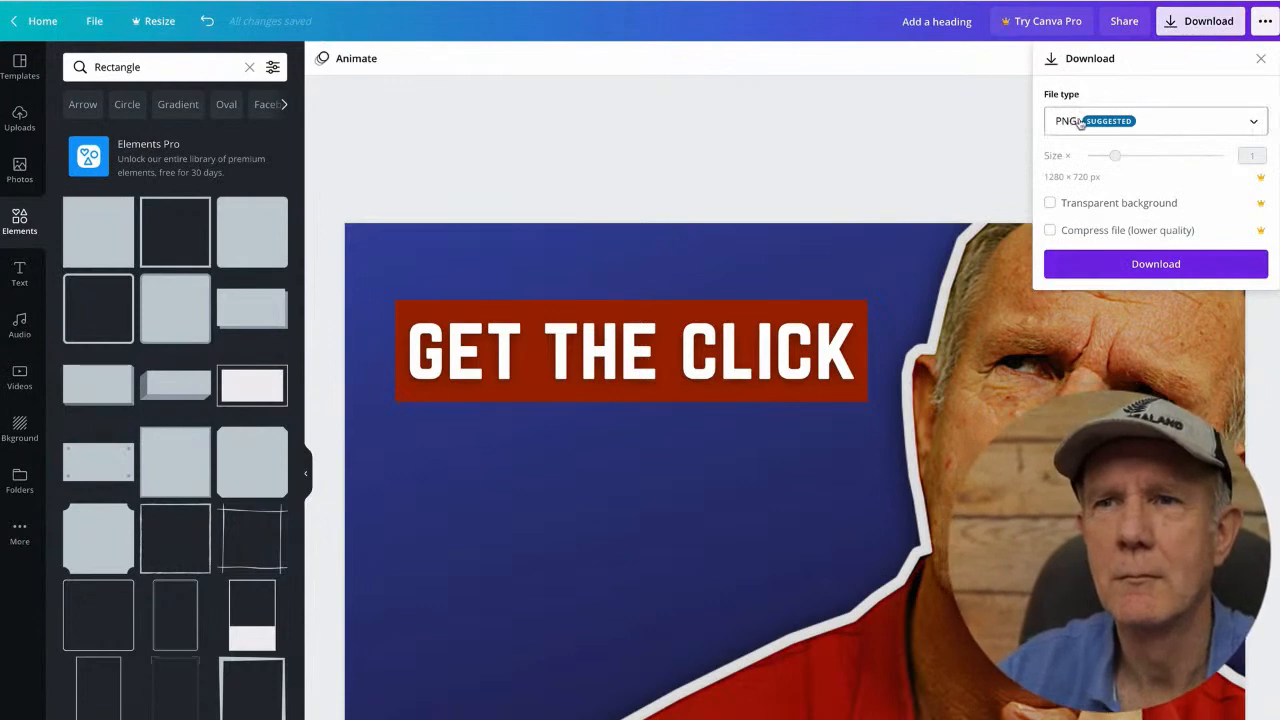
{"action": "left_click", "coordinate": [1252, 124]}
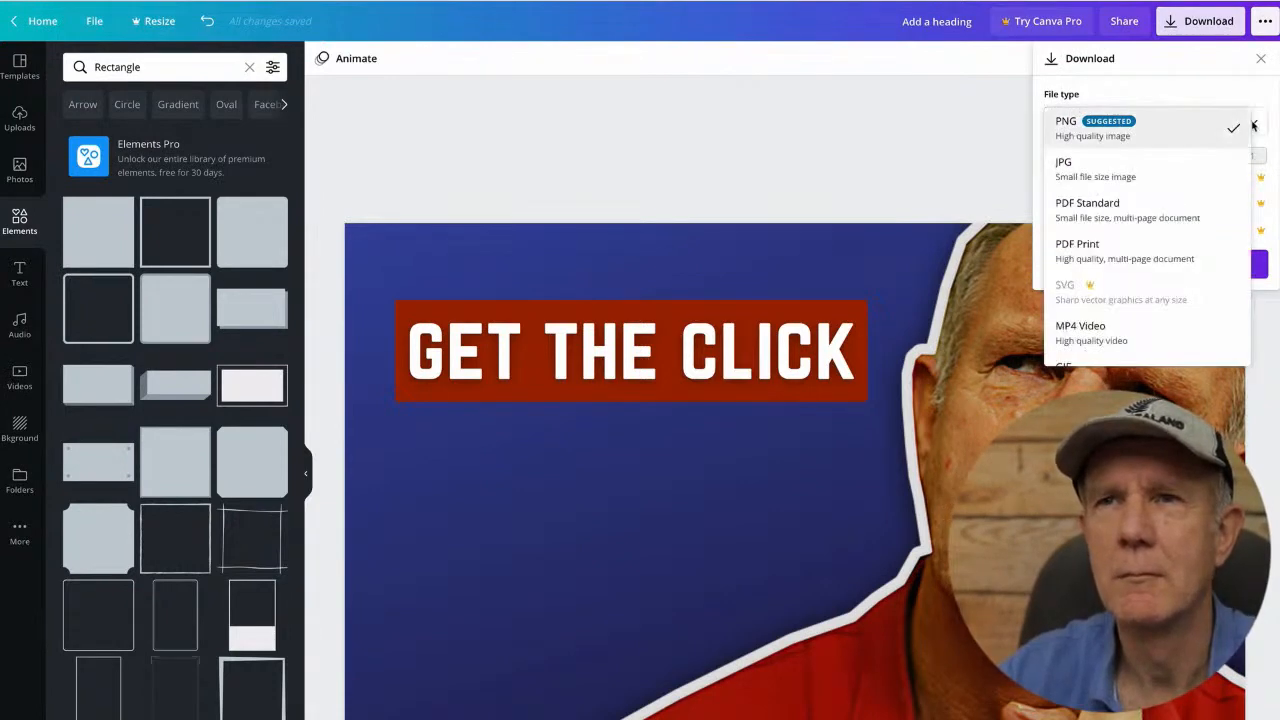
{"action": "left_click", "coordinate": [1090, 170]}
{"action": "left_click", "coordinate": [1157, 262]}
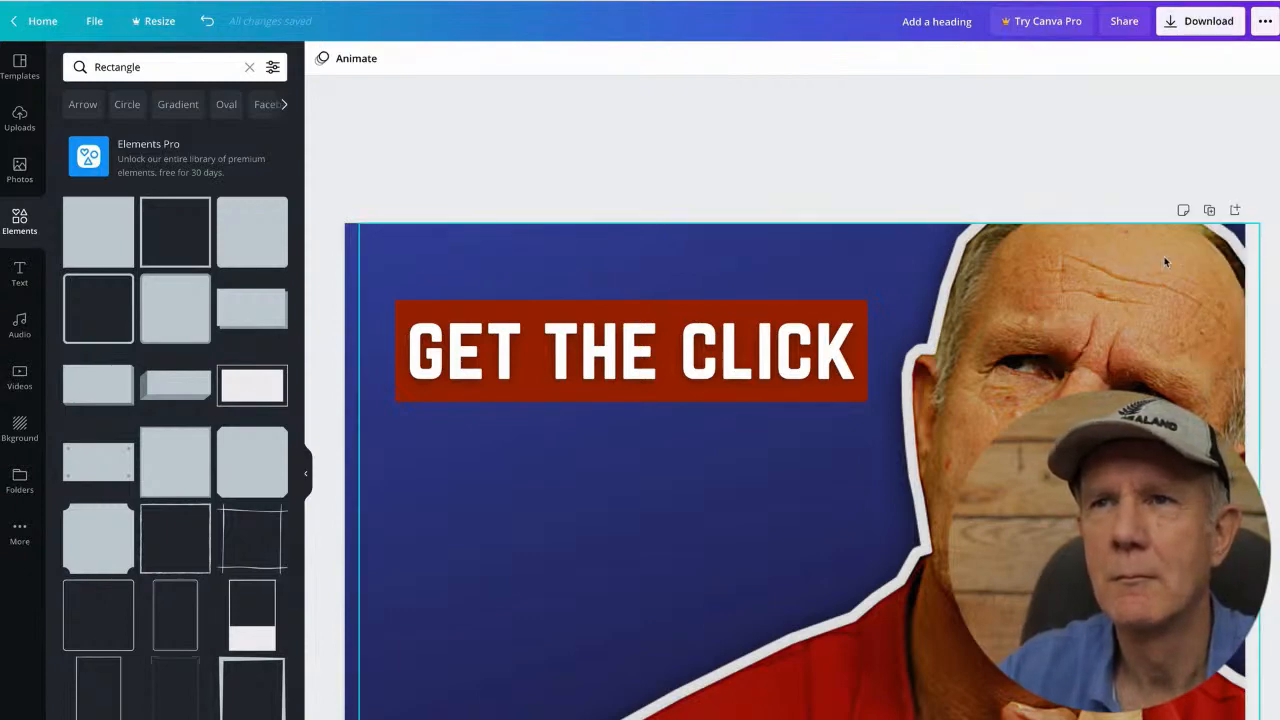